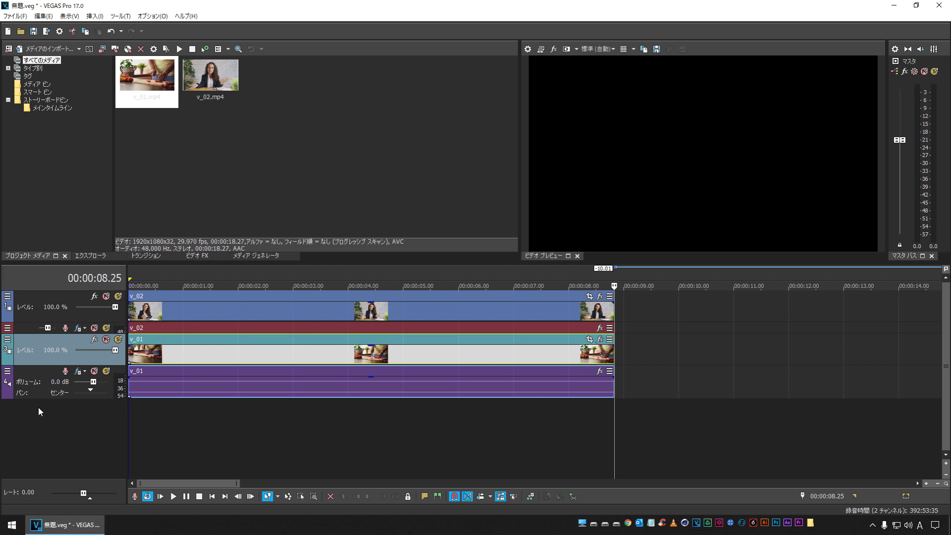
Collapse the v_01 audio track to its minimum height and place the playhead at 00:00:03.22.
{"action": "left_click", "coordinate": [37, 402]}
{"action": "left_click_drag", "start_coordinate": [37, 394], "coordinate": [40, 353]}
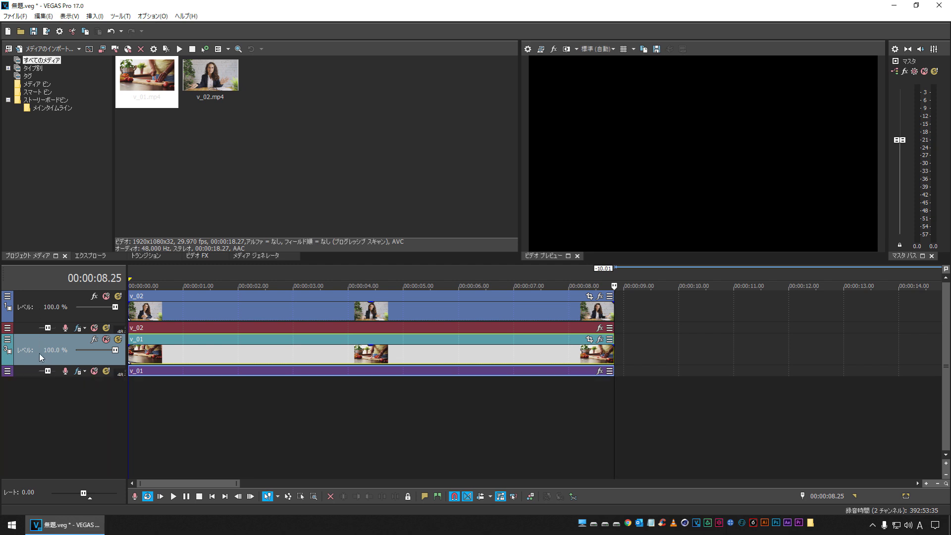
{"action": "left_click", "coordinate": [332, 424]}
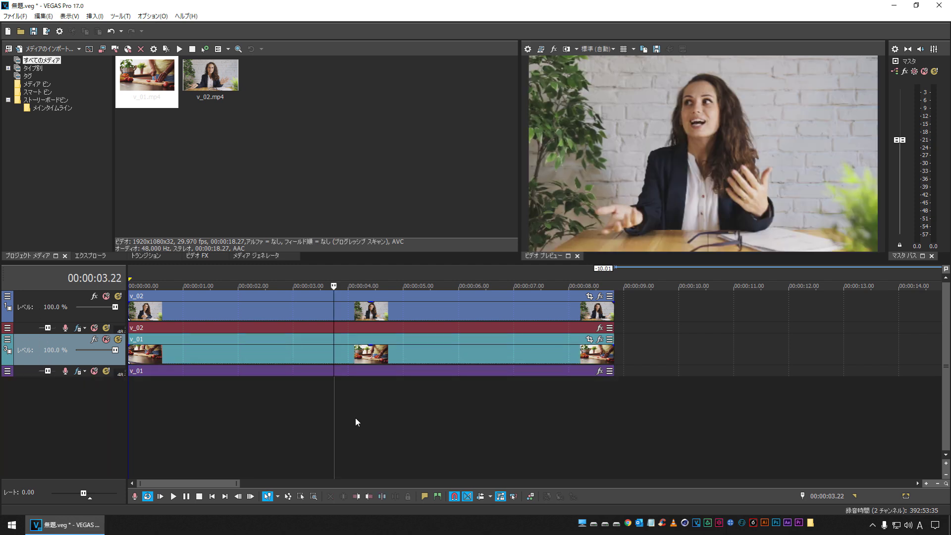
Mute and unmute the upper v_02 video track to compare it with the v_01 clip underneath.
{"action": "left_click", "coordinate": [105, 296]}
{"action": "left_click", "coordinate": [105, 295]}
{"action": "left_click", "coordinate": [105, 295]}
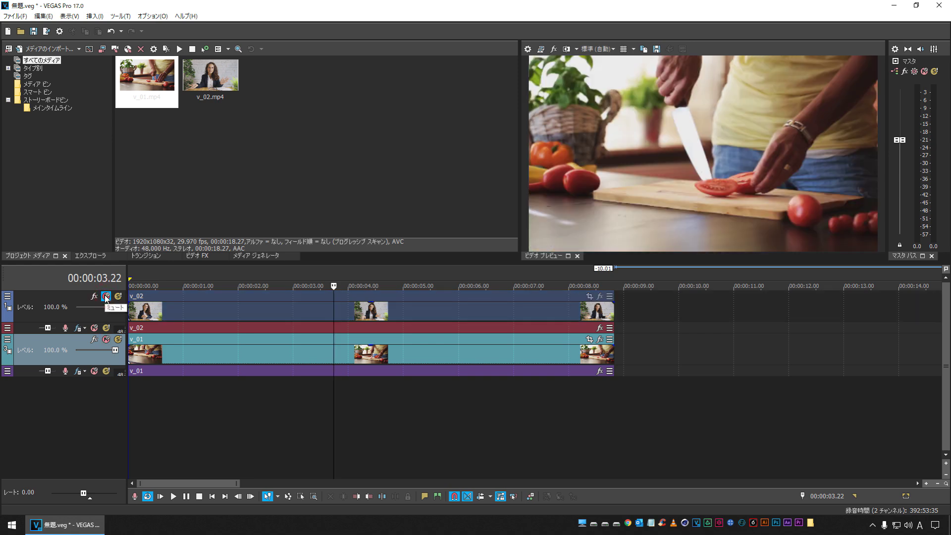
{"action": "left_click", "coordinate": [105, 296]}
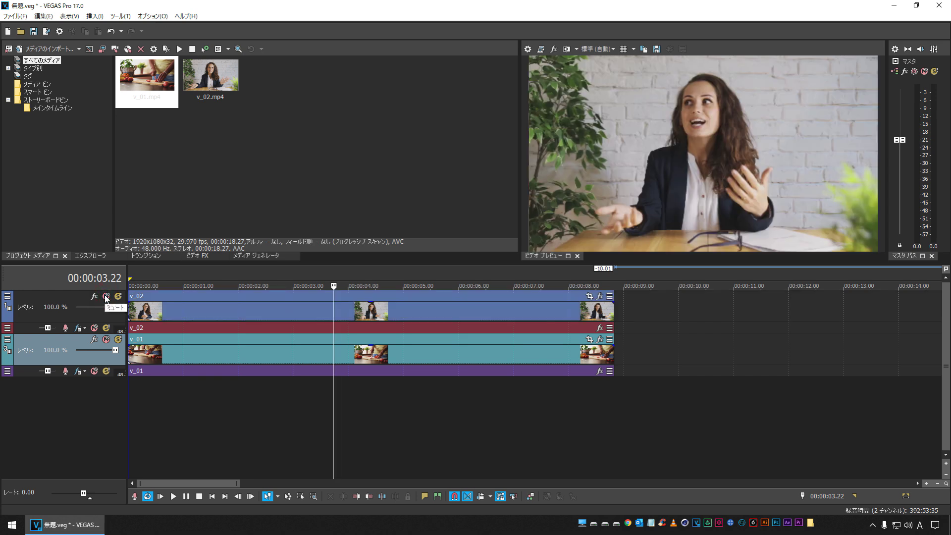
{"action": "left_click", "coordinate": [105, 296]}
{"action": "left_click", "coordinate": [105, 296]}
Add the VEGAS Cookie Cutter (VEGAS クッキー カッター) effect to the upper v_02 video track.
{"action": "left_click", "coordinate": [40, 300]}
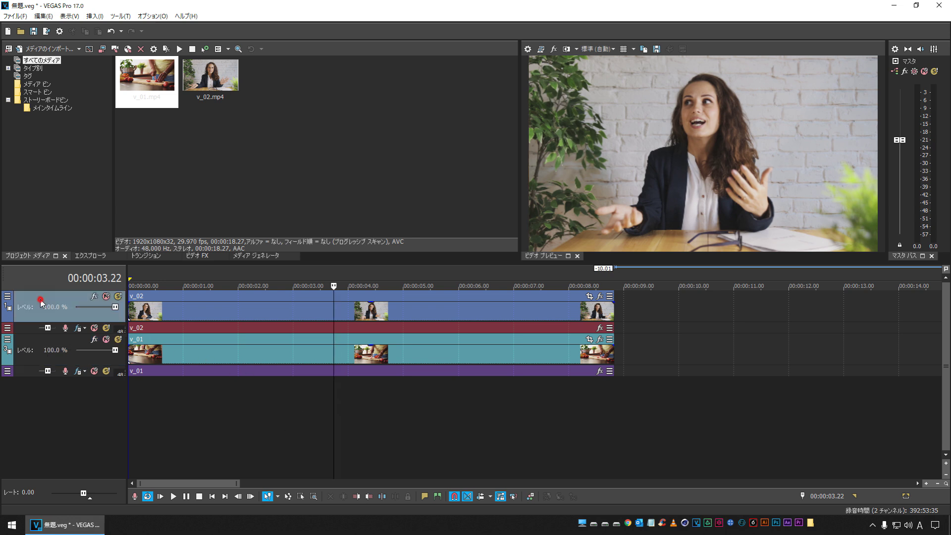
{"action": "left_click", "coordinate": [94, 296]}
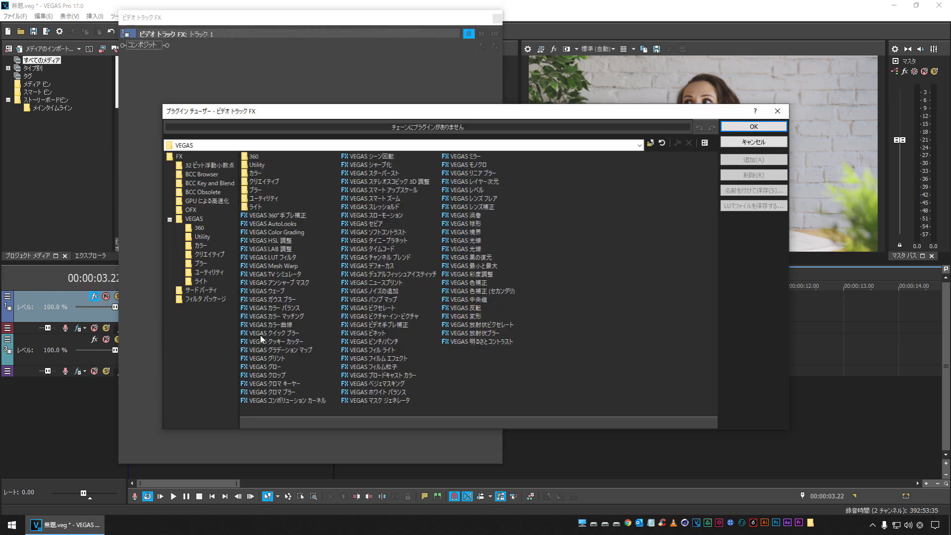
{"action": "left_click", "coordinate": [279, 344]}
{"action": "left_click", "coordinate": [745, 159]}
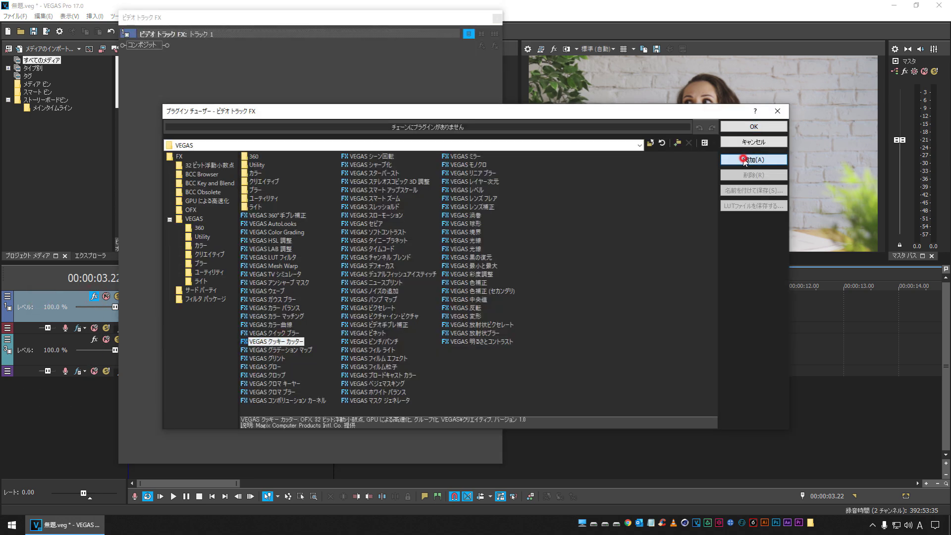
{"action": "left_click", "coordinate": [751, 128]}
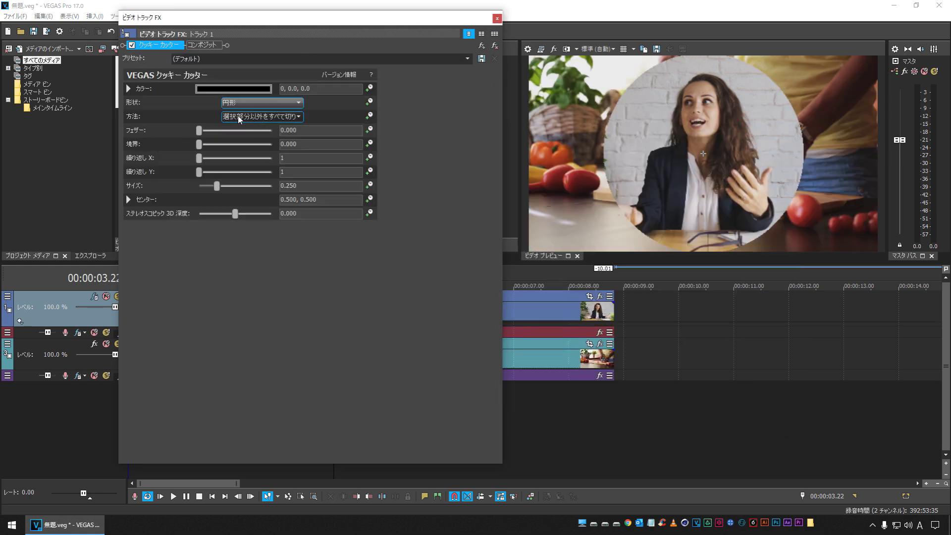
Try the rectangle (矩形) shape for the Cookie Cutter cutout, and settle on the square (正方形) shape.
{"action": "left_click", "coordinate": [258, 102]}
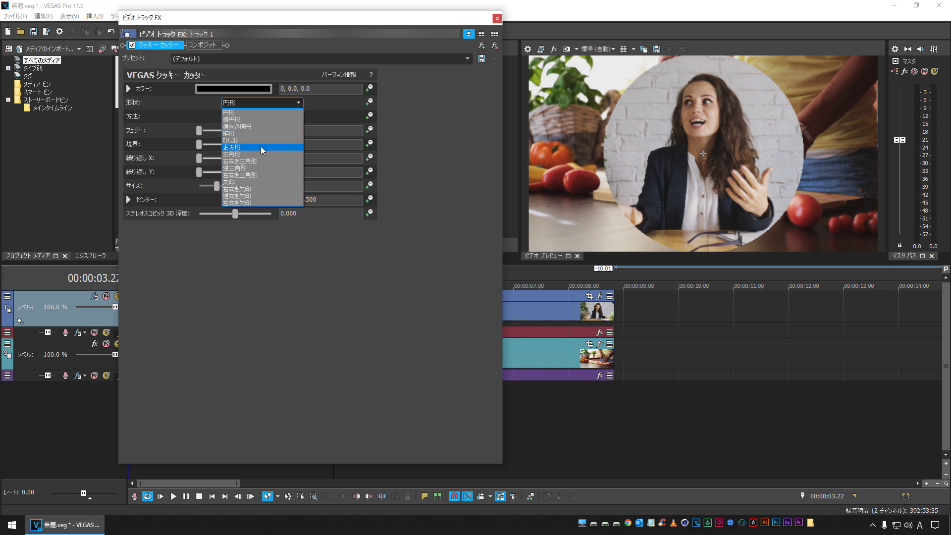
{"action": "left_click", "coordinate": [262, 133]}
{"action": "left_click", "coordinate": [262, 105]}
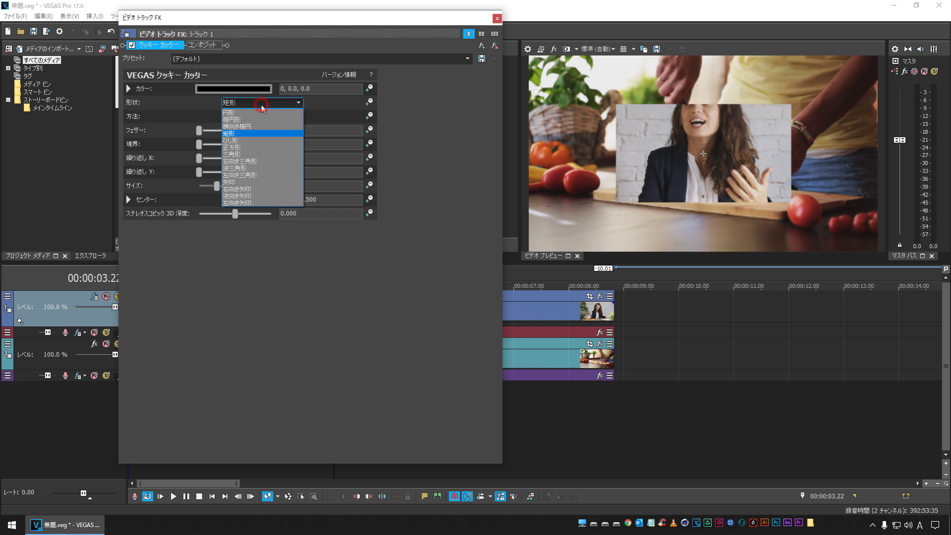
{"action": "left_click", "coordinate": [253, 147]}
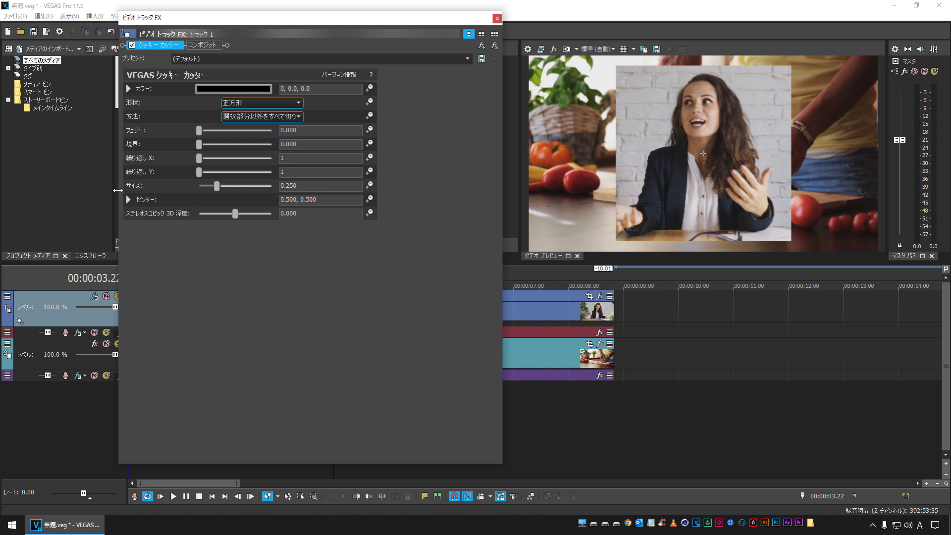
Shrink the square cutout to size 0.143 and centre it on the woman's face at 0.500, 0.697.
{"action": "left_click_drag", "start_coordinate": [217, 187], "coordinate": [208, 187]}
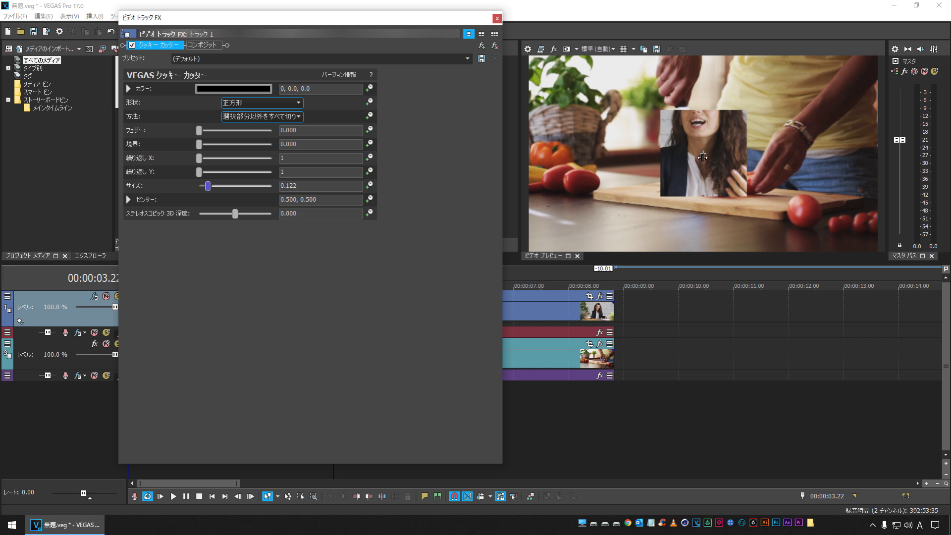
{"action": "left_click_drag", "start_coordinate": [703, 152], "coordinate": [702, 114]}
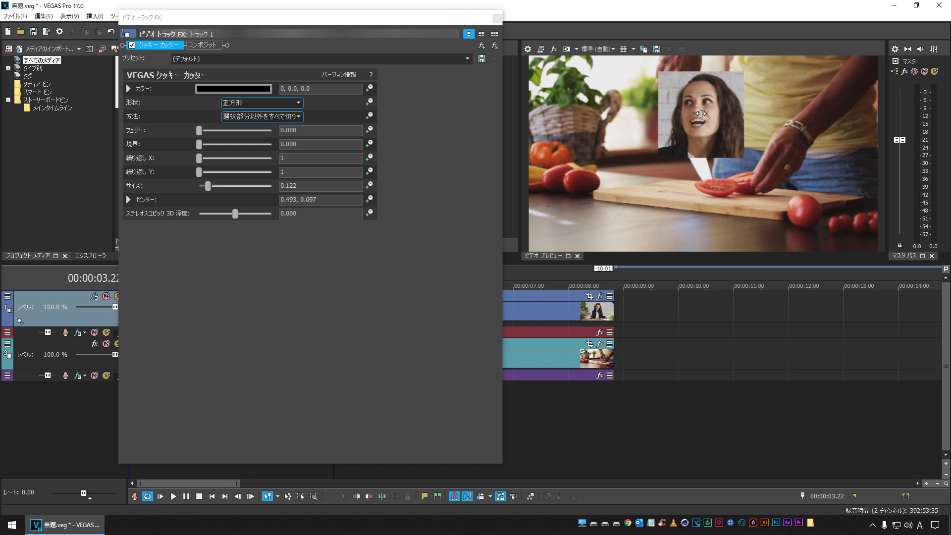
{"action": "left_click_drag", "start_coordinate": [208, 185], "coordinate": [211, 187]}
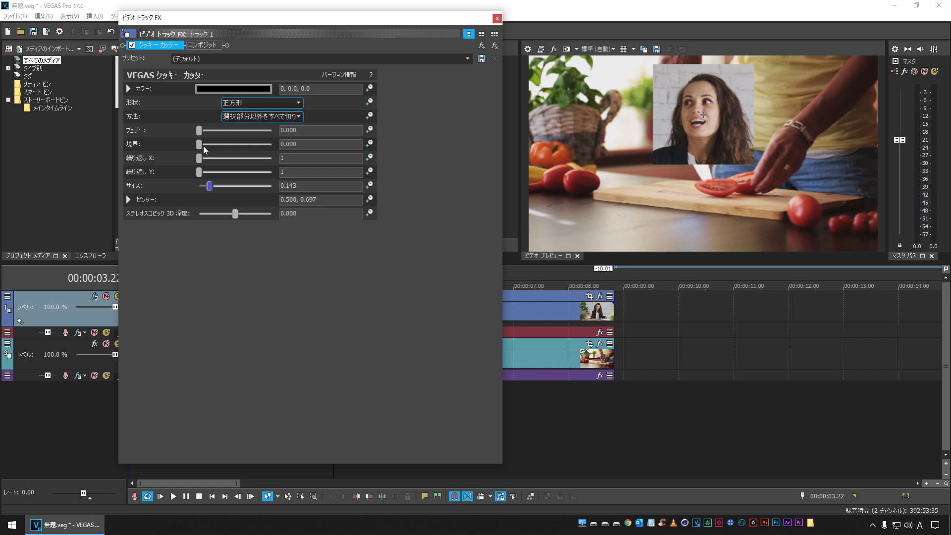
Give the cutout a border of 0.034 in salmon pink, HSV 0, 0.47, 0.98.
{"action": "left_click_drag", "start_coordinate": [200, 144], "coordinate": [204, 145]}
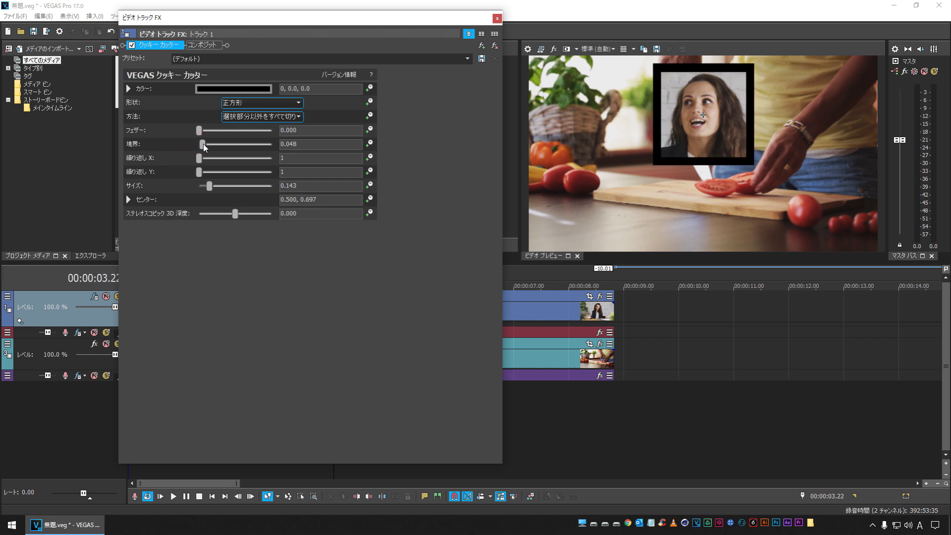
{"action": "left_click", "coordinate": [208, 89]}
{"action": "left_click", "coordinate": [195, 117]}
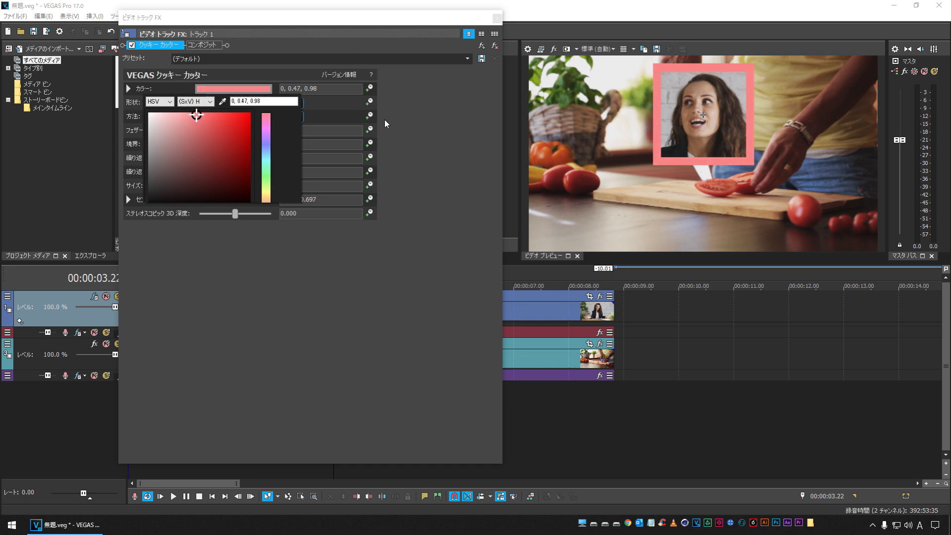
{"action": "left_click", "coordinate": [427, 139]}
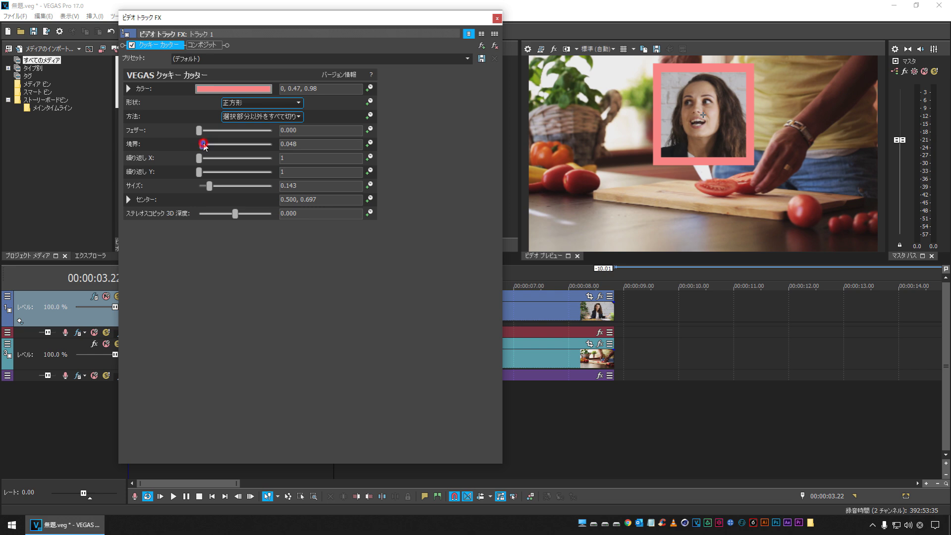
{"action": "left_click_drag", "start_coordinate": [203, 145], "coordinate": [203, 146]}
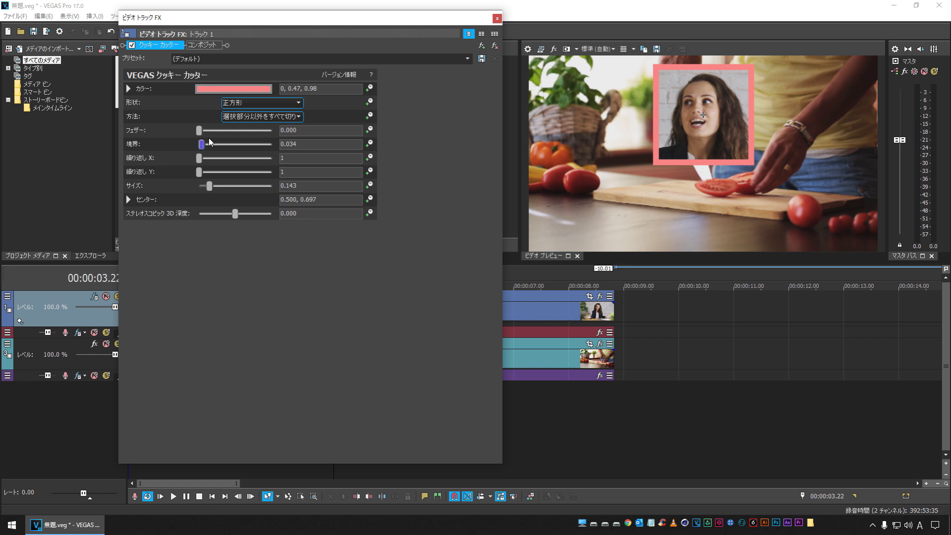
Add the VEGAS Picture-in-Picture (VEGAS ピクチャ・イン・ピクチャ) effect after Cookie Cutter in the track's effect chain.
{"action": "left_click", "coordinate": [484, 46]}
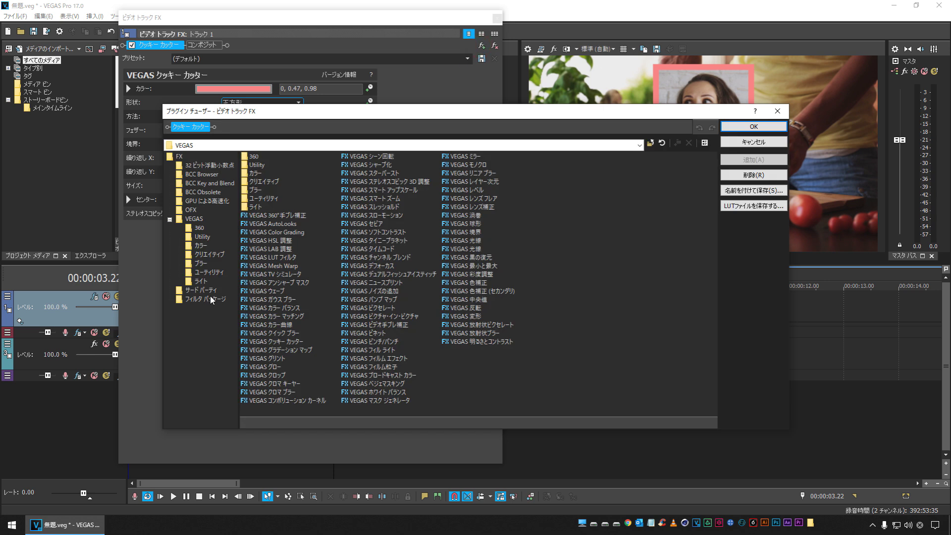
{"action": "left_click", "coordinate": [395, 317]}
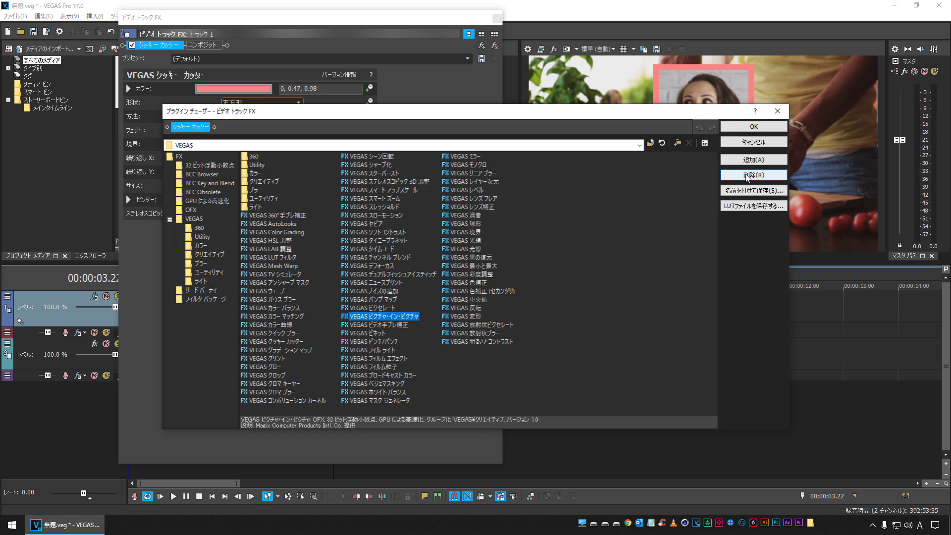
{"action": "left_click", "coordinate": [753, 159]}
{"action": "left_click", "coordinate": [753, 127]}
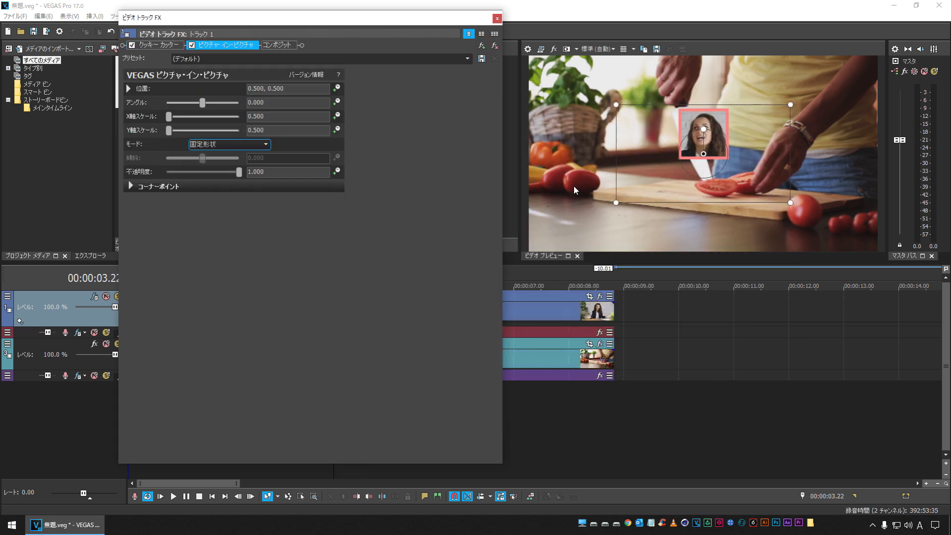
Scale the framed face to 0.753 and move it to the lower-left corner of the picture, at position 0.124, 0.068.
{"action": "left_click_drag", "start_coordinate": [687, 145], "coordinate": [572, 205]}
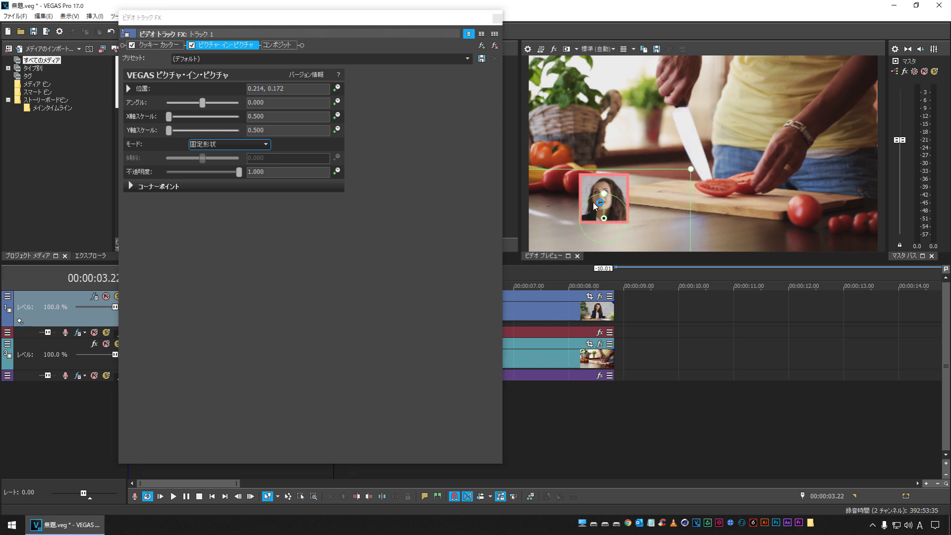
{"action": "left_click_drag", "start_coordinate": [675, 165], "coordinate": [731, 144]}
{"action": "left_click_drag", "start_coordinate": [597, 176], "coordinate": [566, 192]}
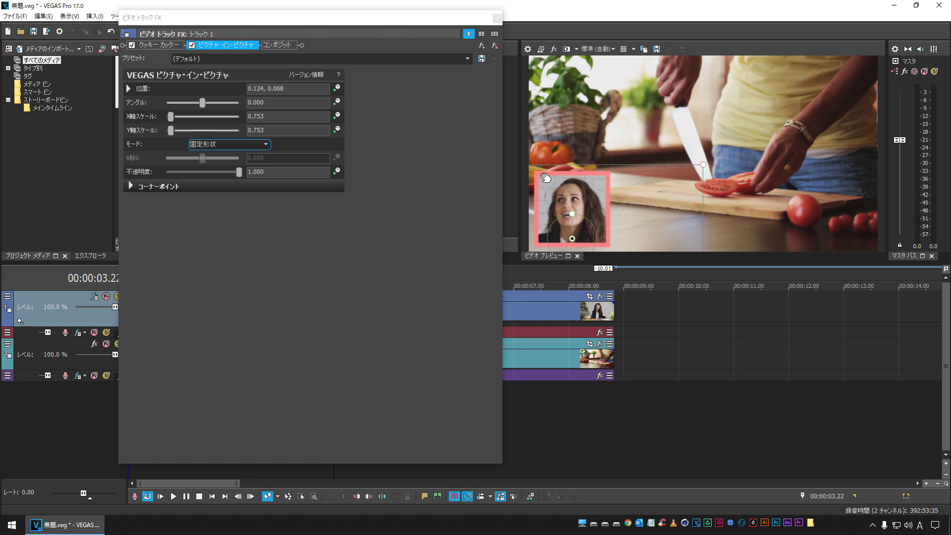
Uncover the timeline and play back the picture-in-picture result from 00:00:02.14.
{"action": "left_click_drag", "start_coordinate": [337, 20], "coordinate": [309, 455]}
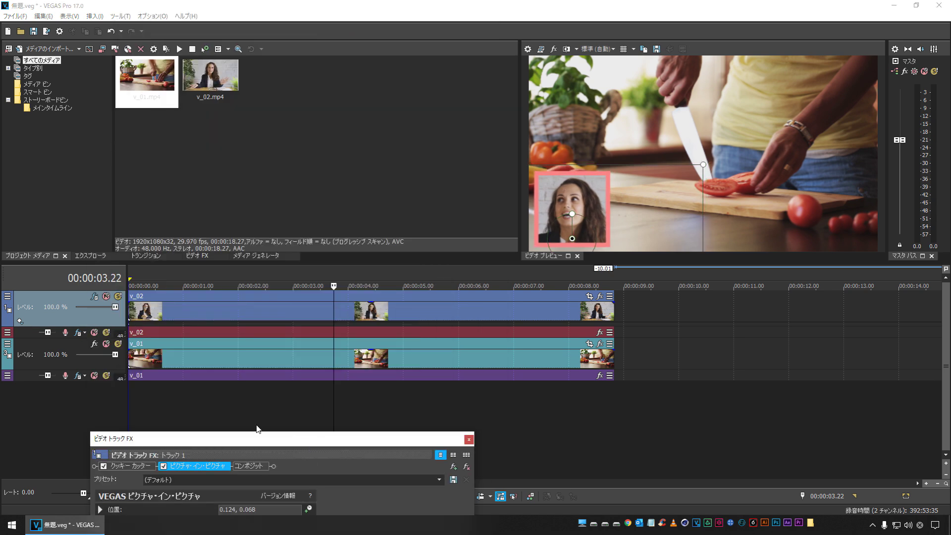
{"action": "left_click", "coordinate": [264, 400]}
{"action": "key", "text": "space"}
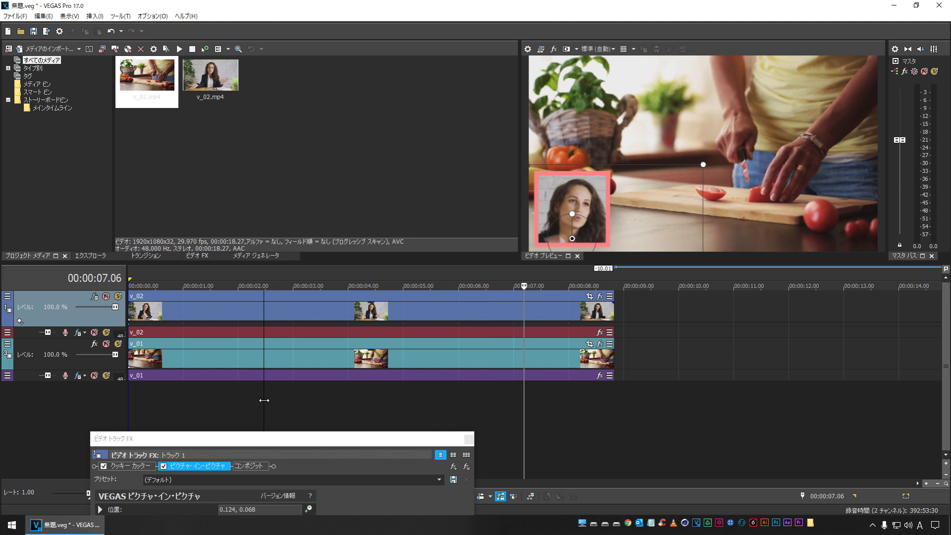
{"action": "key", "text": "space"}
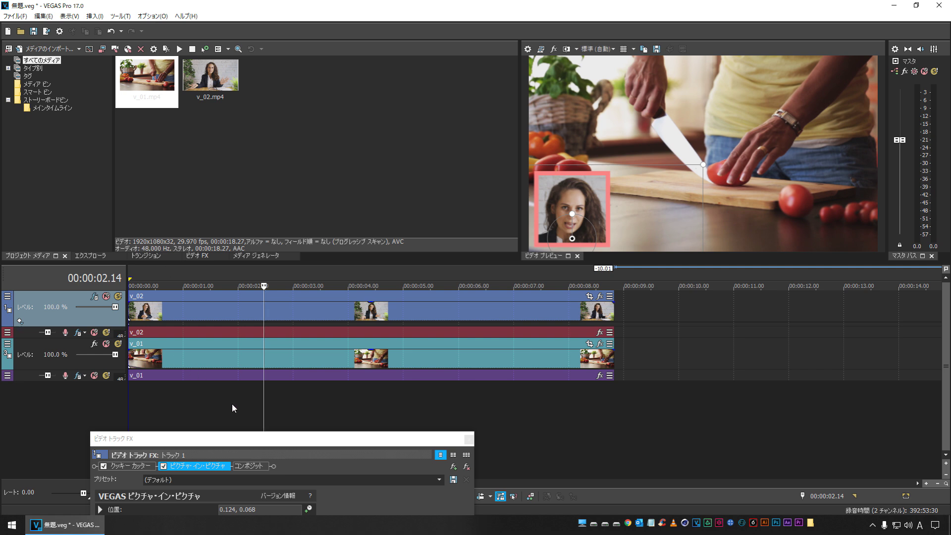
Place the playhead at 00:00:04.00 and enable animation for the Picture-in-Picture position, X scale and Y scale.
{"action": "left_click_drag", "start_coordinate": [303, 399], "coordinate": [348, 398]}
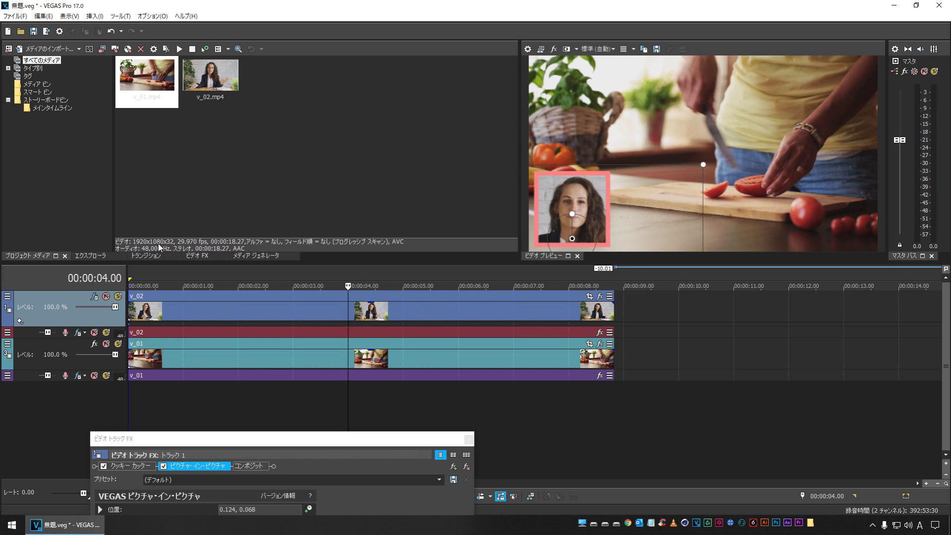
{"action": "left_click_drag", "start_coordinate": [221, 437], "coordinate": [236, 29]}
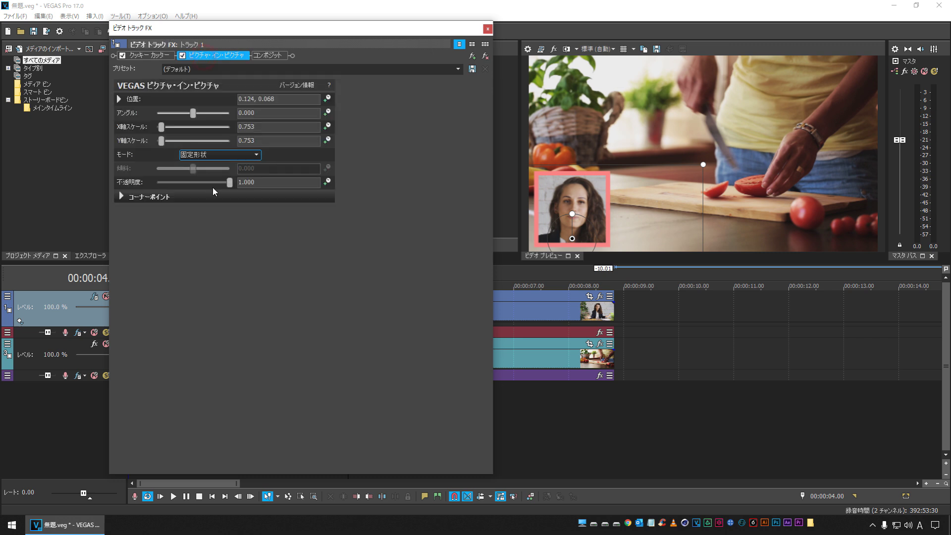
{"action": "left_click", "coordinate": [216, 56]}
{"action": "left_click", "coordinate": [327, 99]}
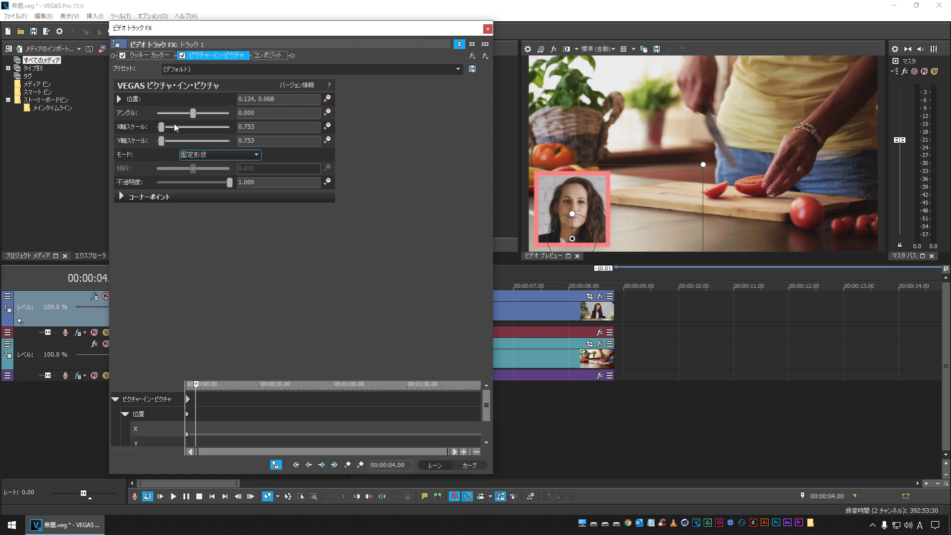
{"action": "left_click", "coordinate": [327, 141]}
{"action": "left_click", "coordinate": [326, 142]}
Enlarge the effect's keyframe area and zoom its timeline in on the opening seconds, keeping cursor sync enabled.
{"action": "left_click_drag", "start_coordinate": [254, 379], "coordinate": [275, 220]}
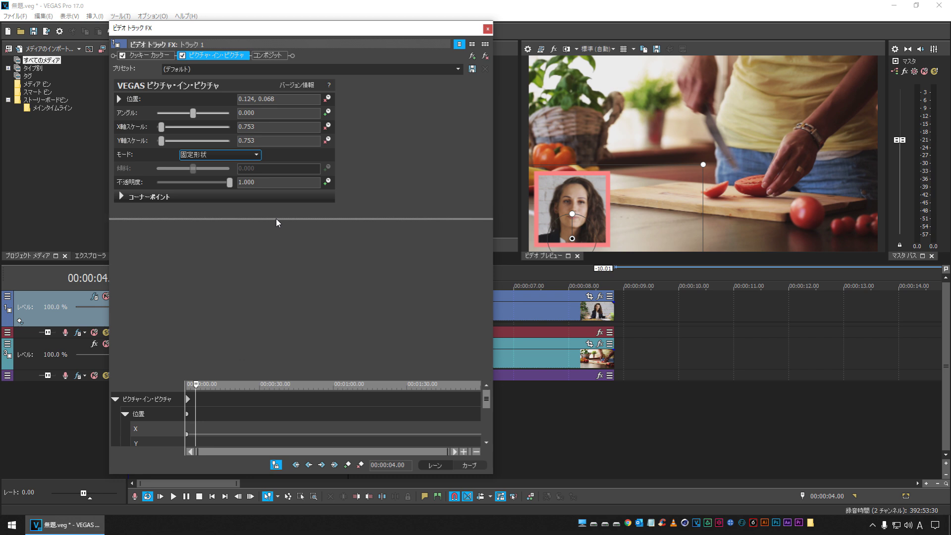
{"action": "left_click", "coordinate": [464, 452]}
{"action": "left_click", "coordinate": [464, 452]}
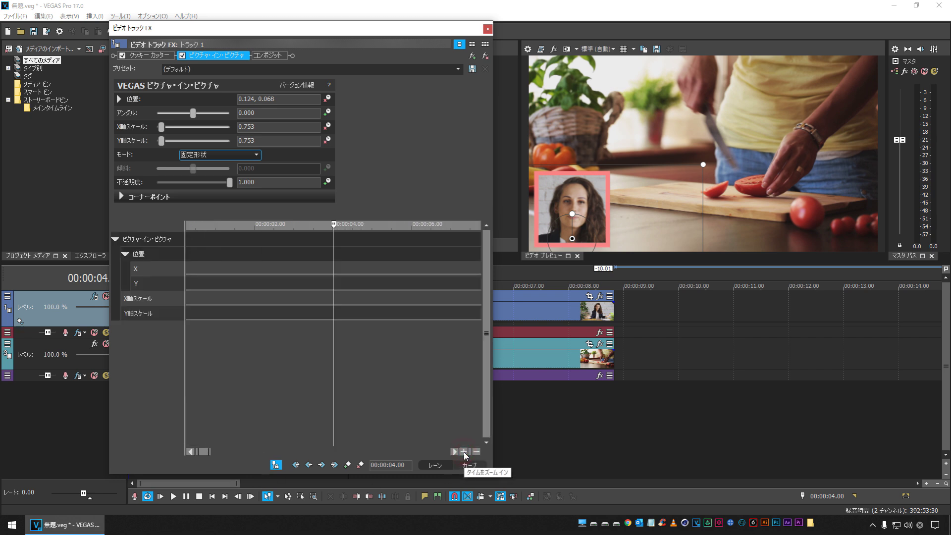
{"action": "left_click", "coordinate": [276, 464]}
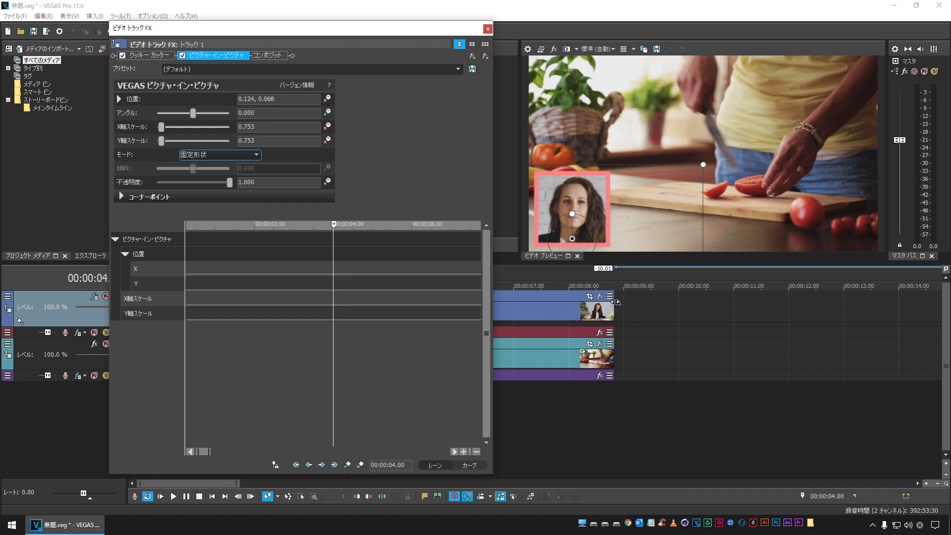
{"action": "left_click", "coordinate": [275, 465]}
{"action": "left_click_drag", "start_coordinate": [204, 452], "coordinate": [192, 453]}
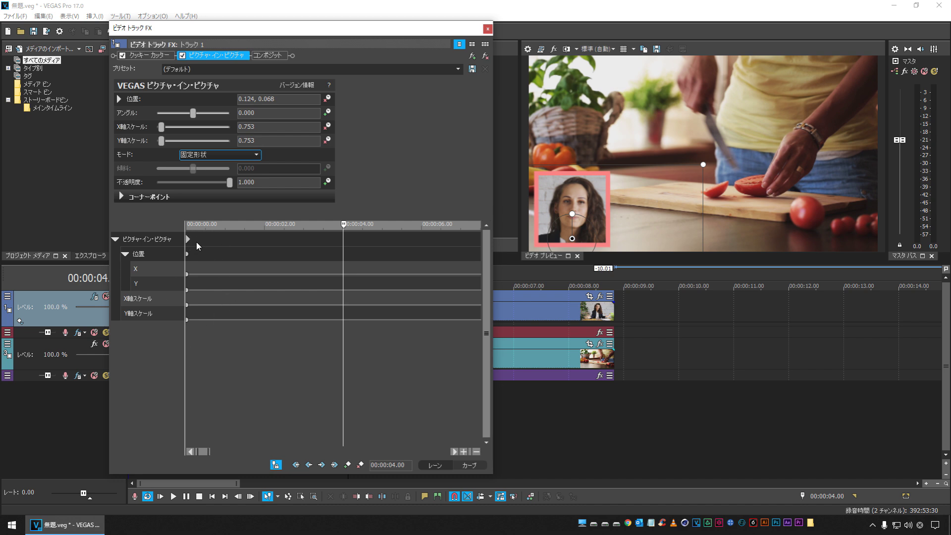
Move the initial Picture-in-Picture keyframe to 00:00:04.00 and check the position and X scale rows.
{"action": "left_click_drag", "start_coordinate": [188, 240], "coordinate": [343, 254]}
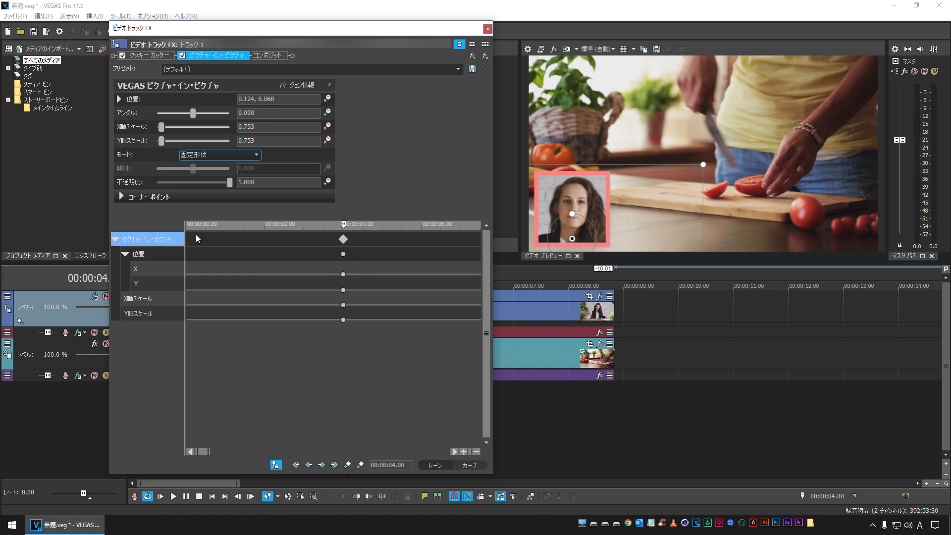
{"action": "left_click", "coordinate": [150, 254]}
{"action": "left_click", "coordinate": [146, 298]}
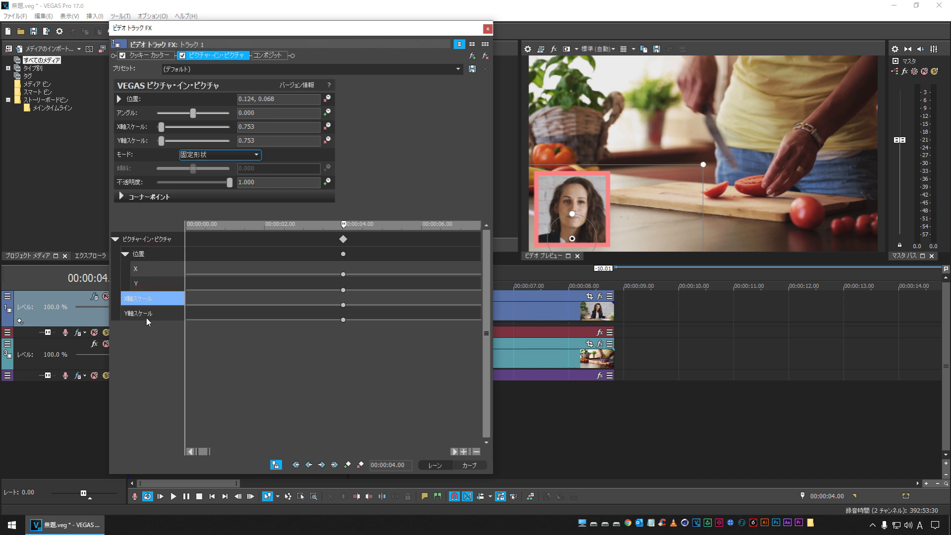
Narrow the effect window and place the playhead at 00:00:05.00, one second past the first keyframes.
{"action": "left_click", "coordinate": [147, 317]}
{"action": "left_click", "coordinate": [342, 254]}
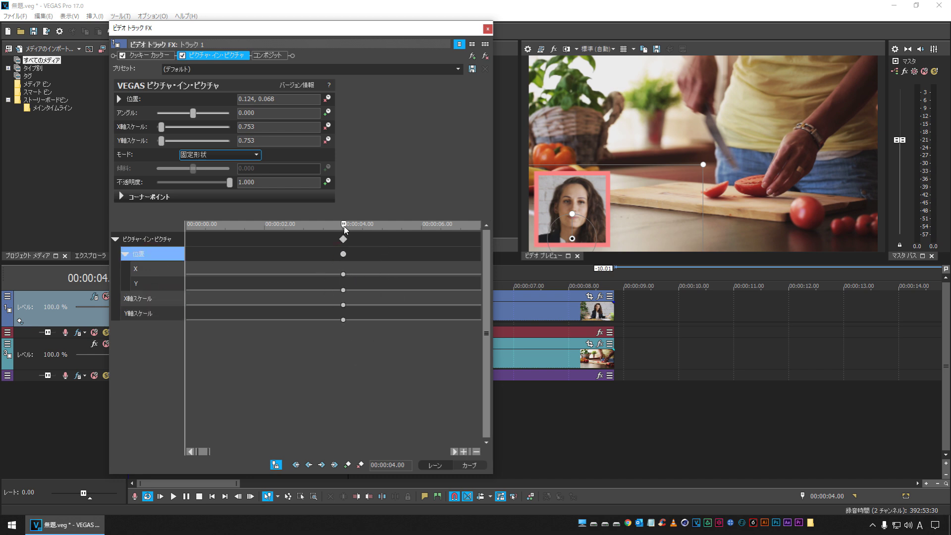
{"action": "left_click_drag", "start_coordinate": [345, 229], "coordinate": [368, 229]}
{"action": "left_click_drag", "start_coordinate": [105, 154], "coordinate": [133, 154]}
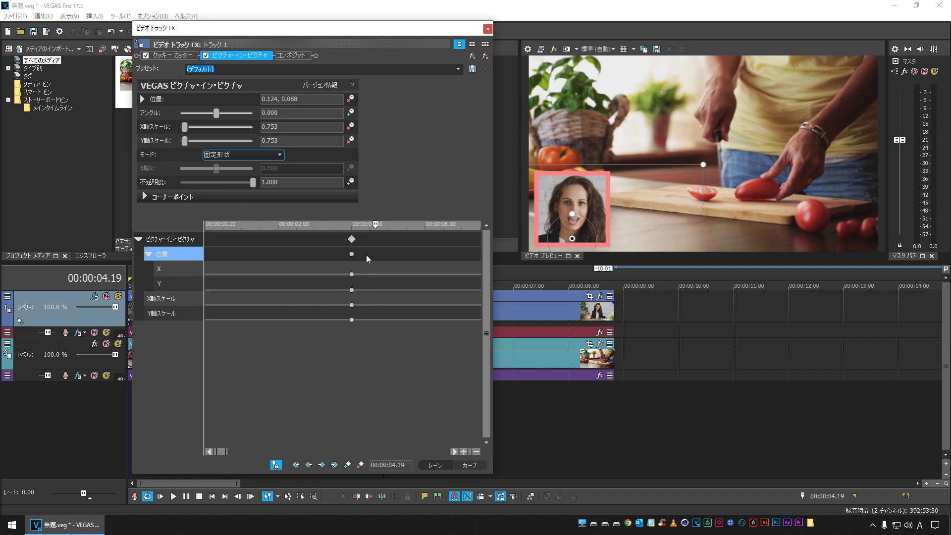
{"action": "left_click_drag", "start_coordinate": [375, 226], "coordinate": [389, 227]}
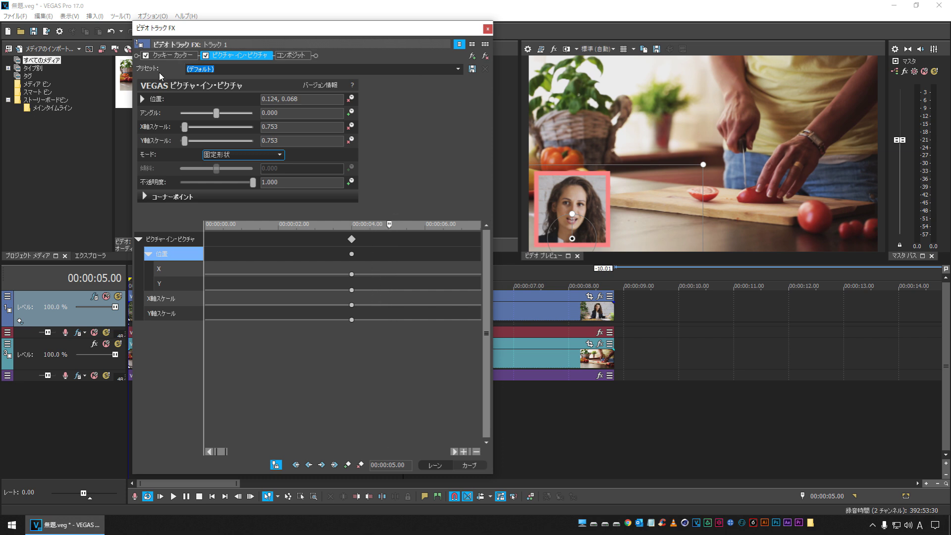
At 00:00:05.00, apply the (デフォルト) preset to Picture-in-Picture and set its X scale to 1.
{"action": "left_click", "coordinate": [457, 70]}
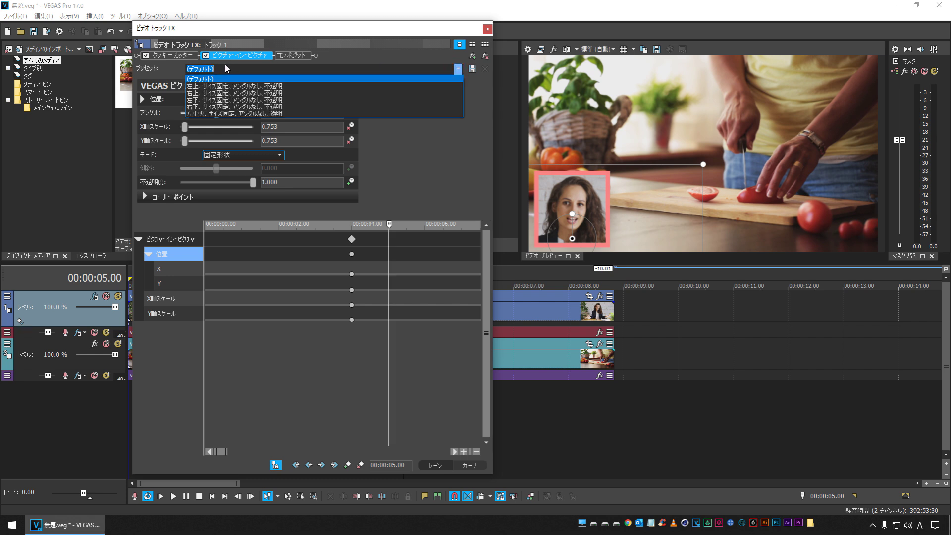
{"action": "left_click", "coordinate": [197, 82]}
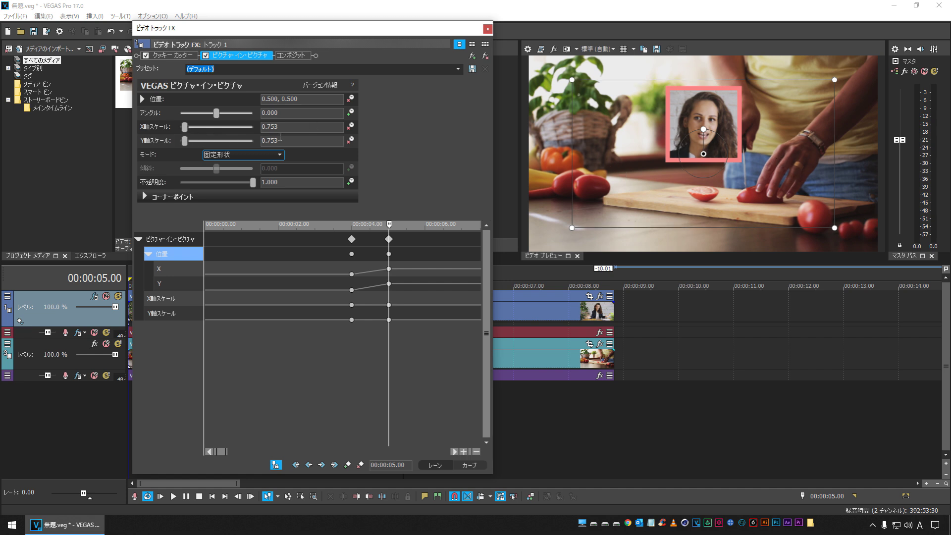
{"action": "left_click", "coordinate": [310, 128]}
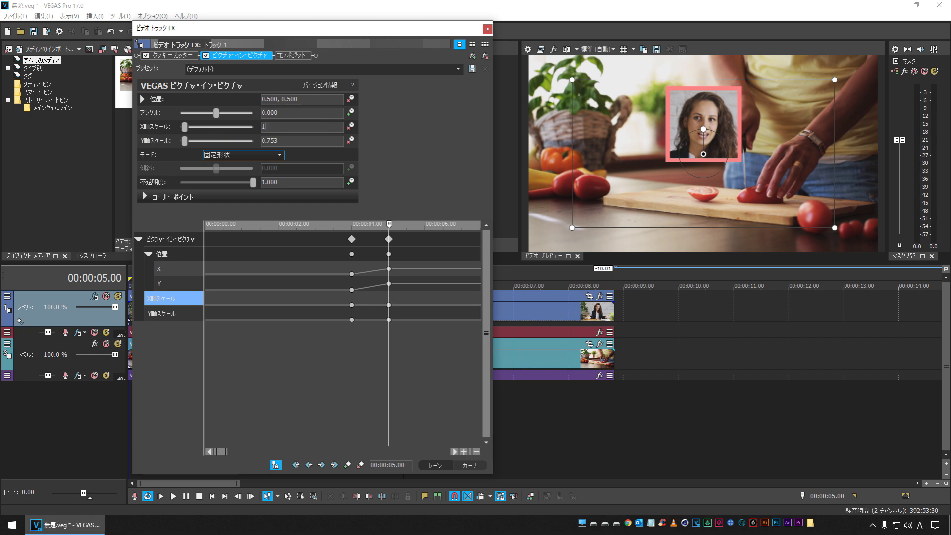
{"action": "key", "text": "Return"}
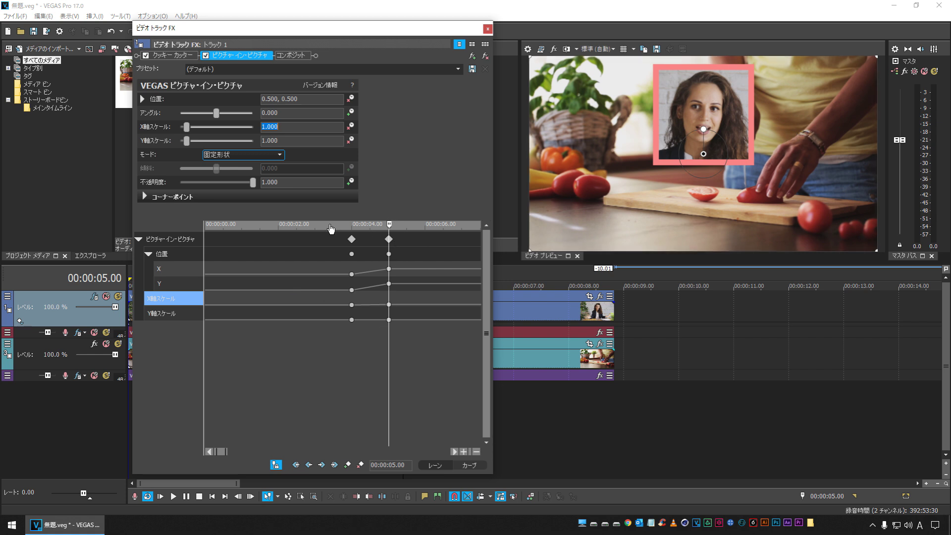
Uncover the timeline and preview, and play back the Picture-in-Picture movement repeatedly from 00:00:03.11.
{"action": "left_click_drag", "start_coordinate": [387, 32], "coordinate": [821, 168]}
{"action": "left_click", "coordinate": [335, 414]}
{"action": "key", "text": "space"}
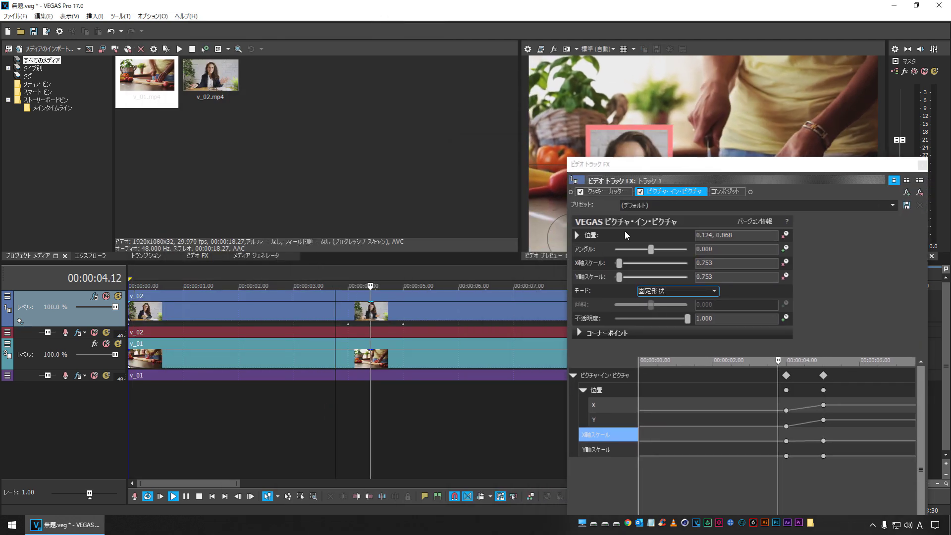
{"action": "left_click_drag", "start_coordinate": [622, 163], "coordinate": [614, 356]}
{"action": "left_click", "coordinate": [313, 412]}
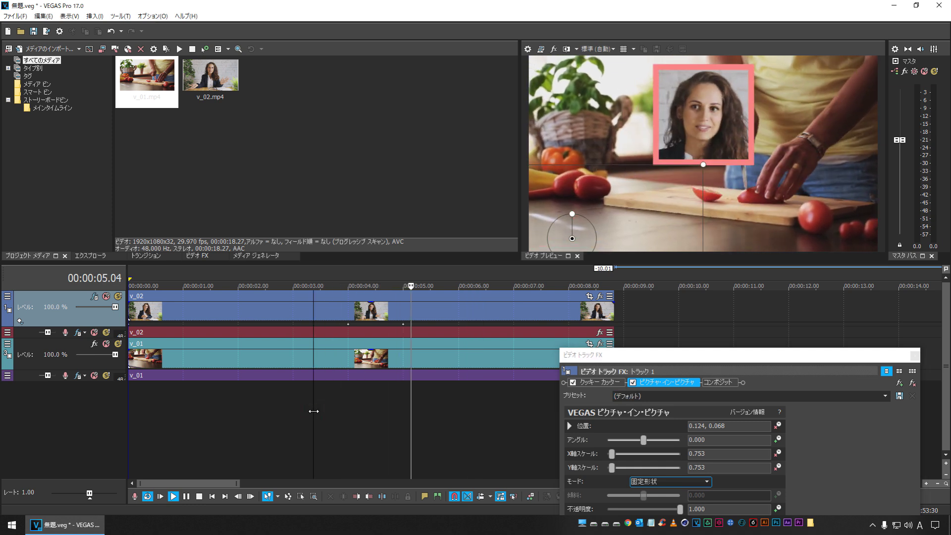
{"action": "left_click", "coordinate": [313, 411]}
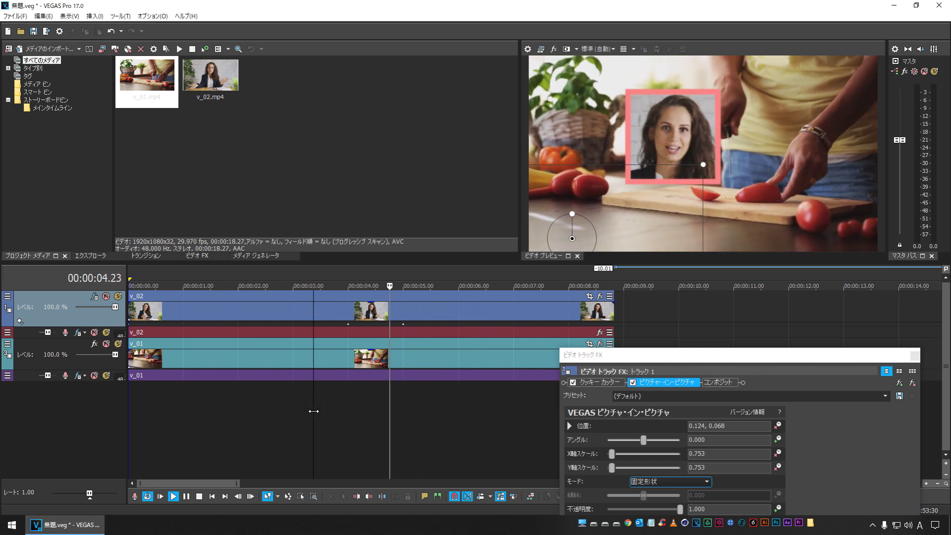
{"action": "left_click", "coordinate": [314, 411]}
{"action": "left_click", "coordinate": [314, 411]}
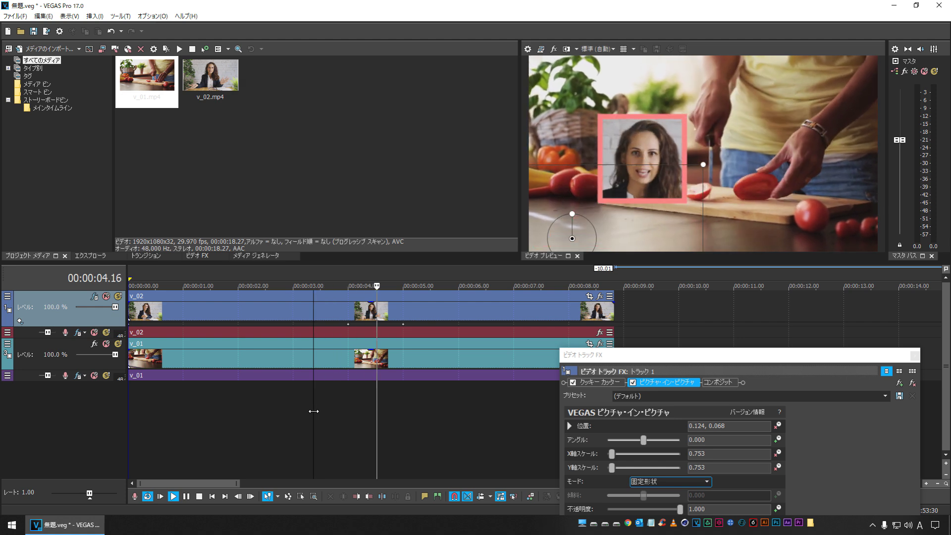
{"action": "key", "text": "space"}
Enable animation for the Cookie Cutter size and move its initial keyframe to 00:00:04.00.
{"action": "left_click_drag", "start_coordinate": [682, 367], "coordinate": [265, 22]}
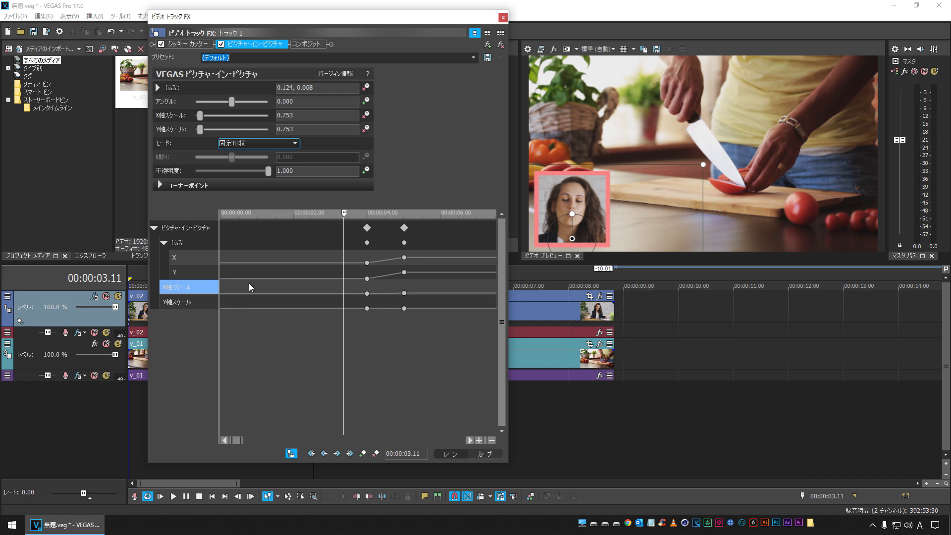
{"action": "left_click", "coordinate": [189, 228]}
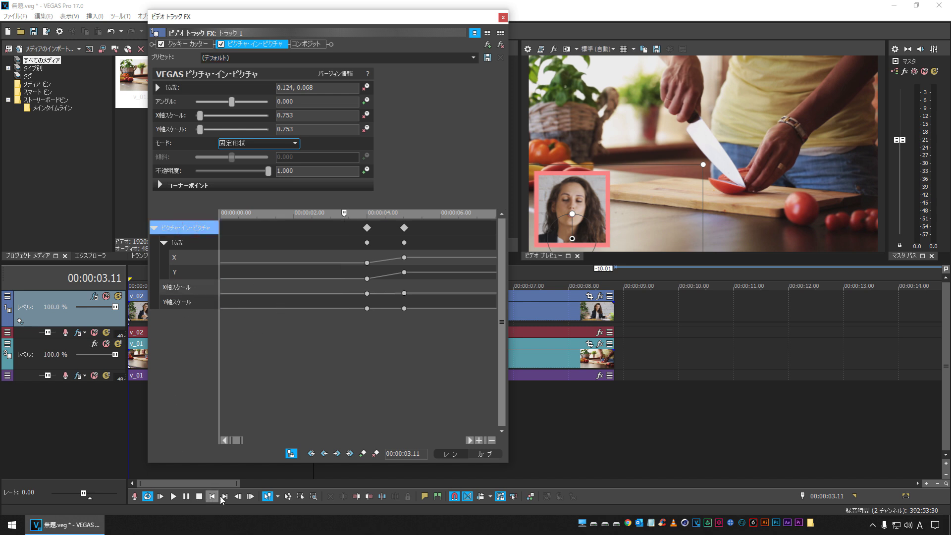
{"action": "left_click", "coordinate": [338, 454]}
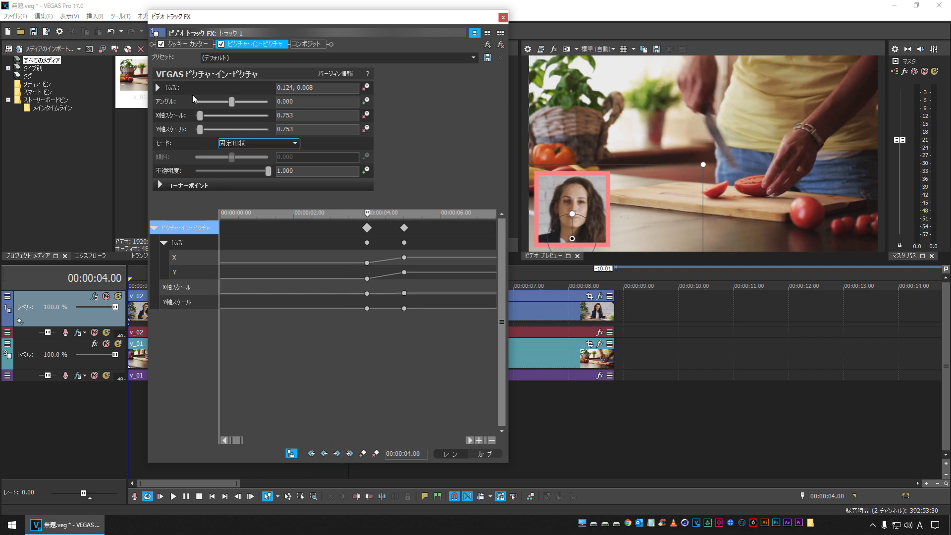
{"action": "left_click", "coordinate": [184, 45]}
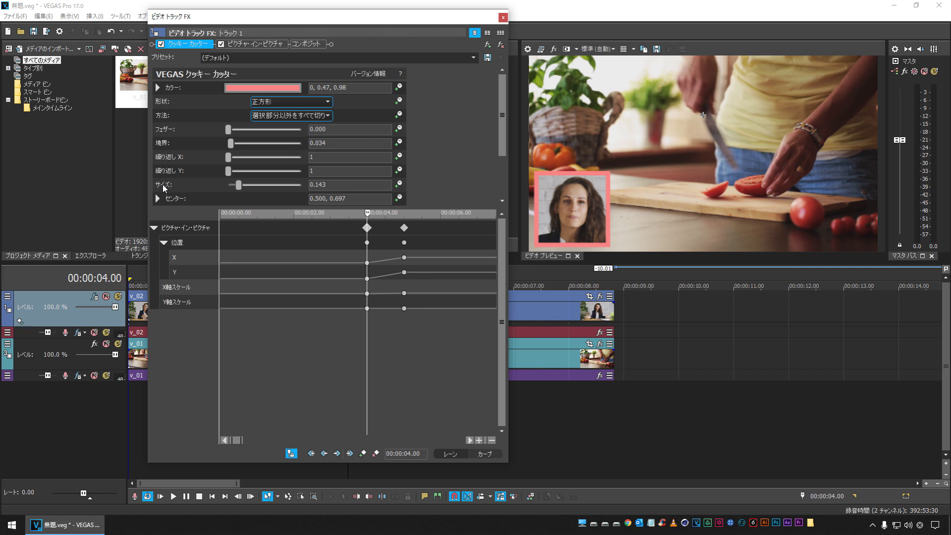
{"action": "left_click", "coordinate": [399, 184]}
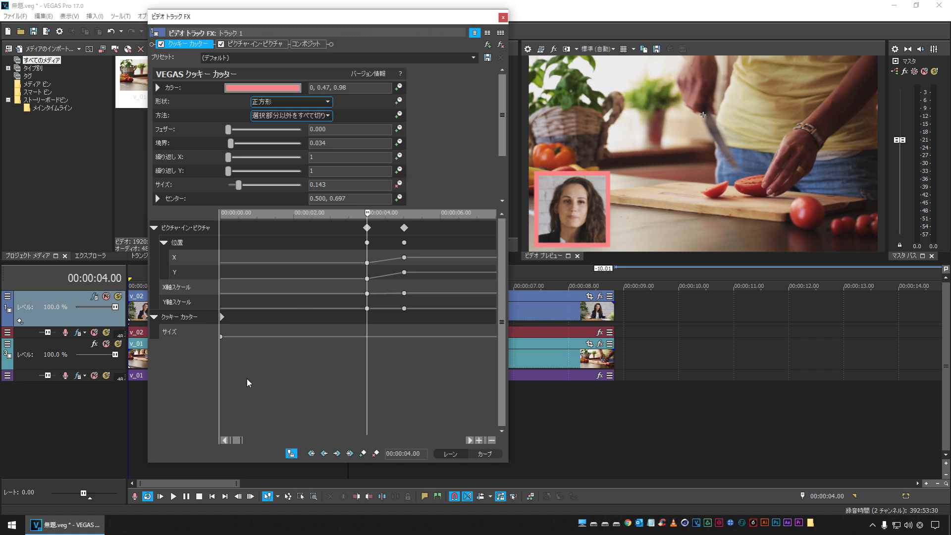
{"action": "left_click_drag", "start_coordinate": [221, 318], "coordinate": [369, 325]}
At the second Picture-in-Picture keyframe, 00:00:05.00, set the Cookie Cutter size to 0.558 so the picture fills the frame.
{"action": "left_click", "coordinate": [189, 228]}
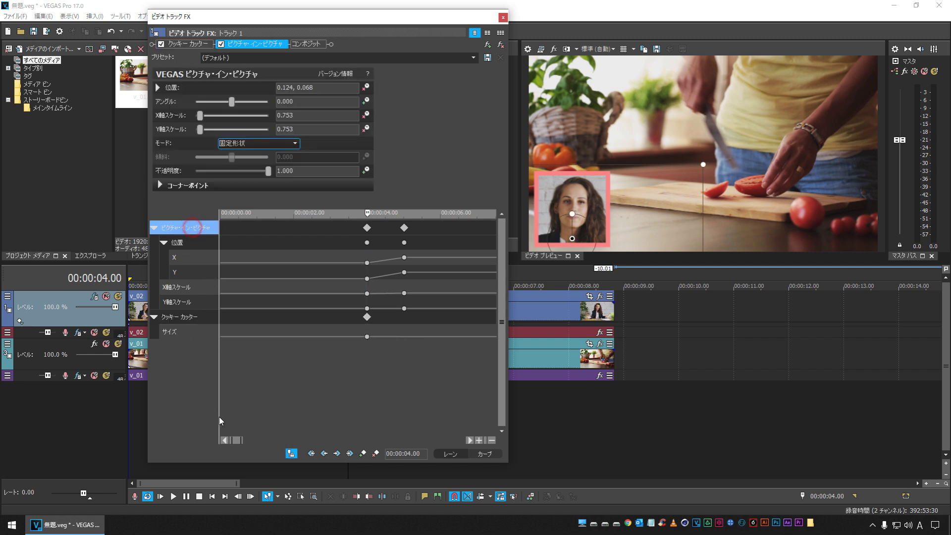
{"action": "left_click", "coordinate": [336, 453]}
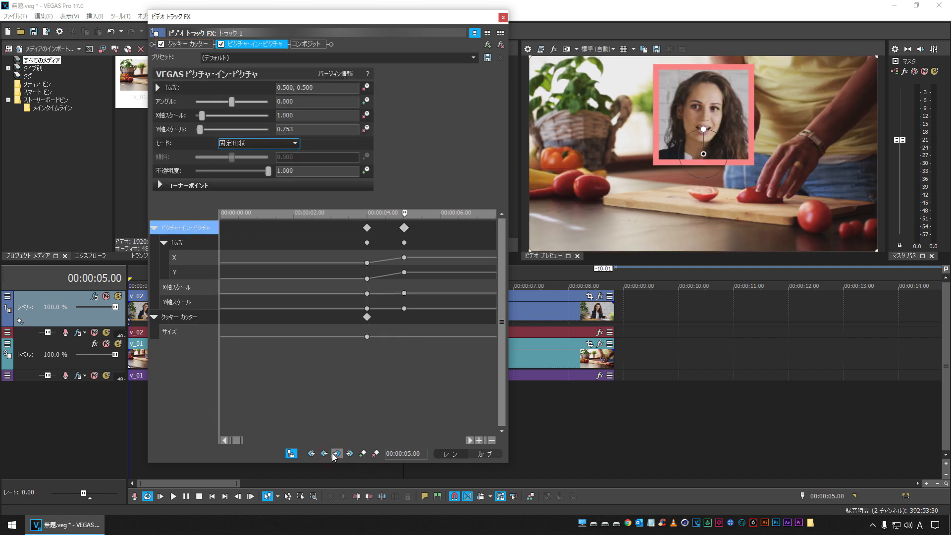
{"action": "left_click", "coordinate": [181, 318]}
{"action": "left_click_drag", "start_coordinate": [238, 185], "coordinate": [269, 190]}
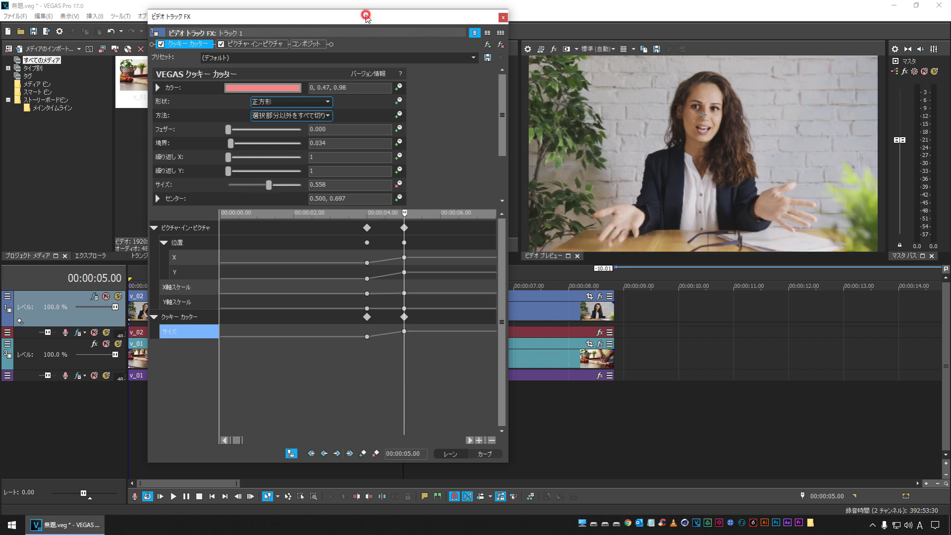
Uncover the timeline and play back the face wipe's expansion to full screen several times from 00:00:03.16.
{"action": "left_click_drag", "start_coordinate": [366, 17], "coordinate": [412, 436]}
{"action": "left_click", "coordinate": [323, 388]}
{"action": "key", "text": "space"}
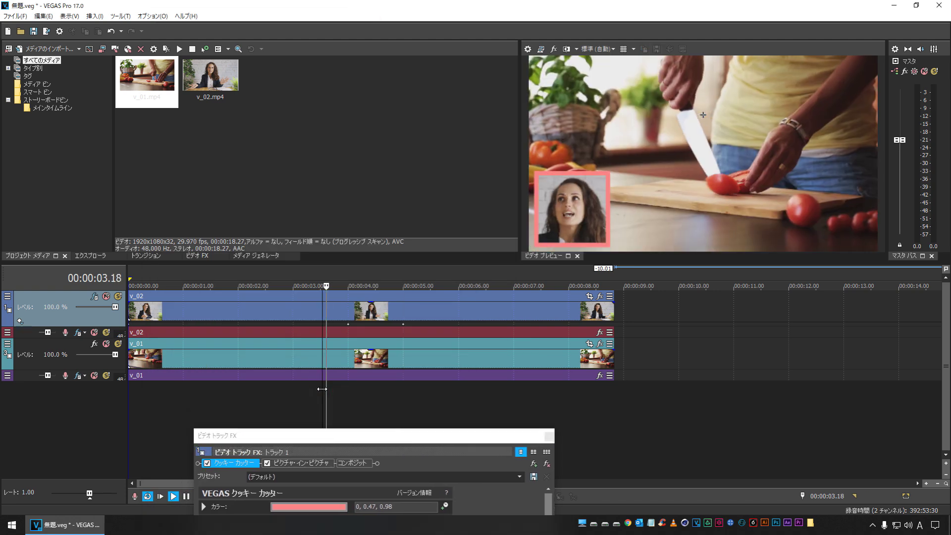
{"action": "key", "text": "space"}
{"action": "key", "text": "space"}
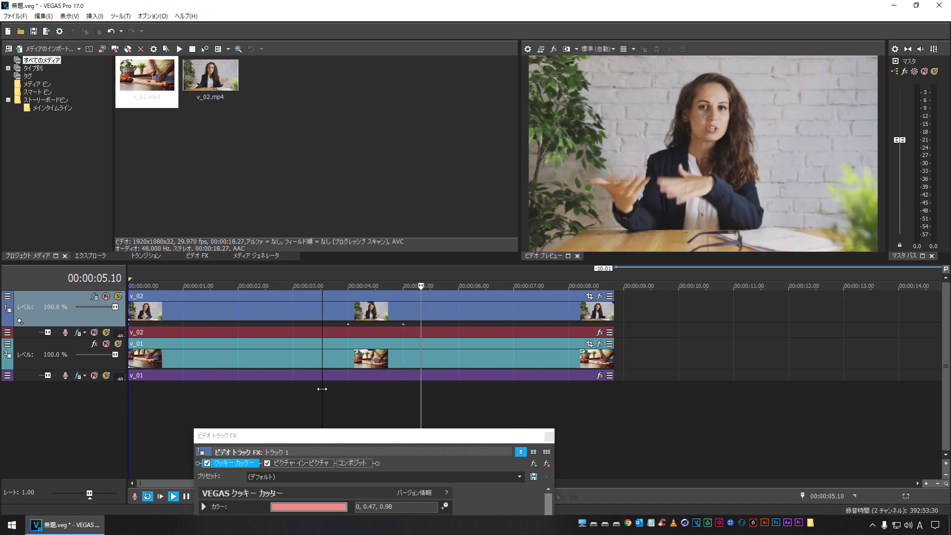
{"action": "key", "text": "space"}
{"action": "key", "text": "space"}
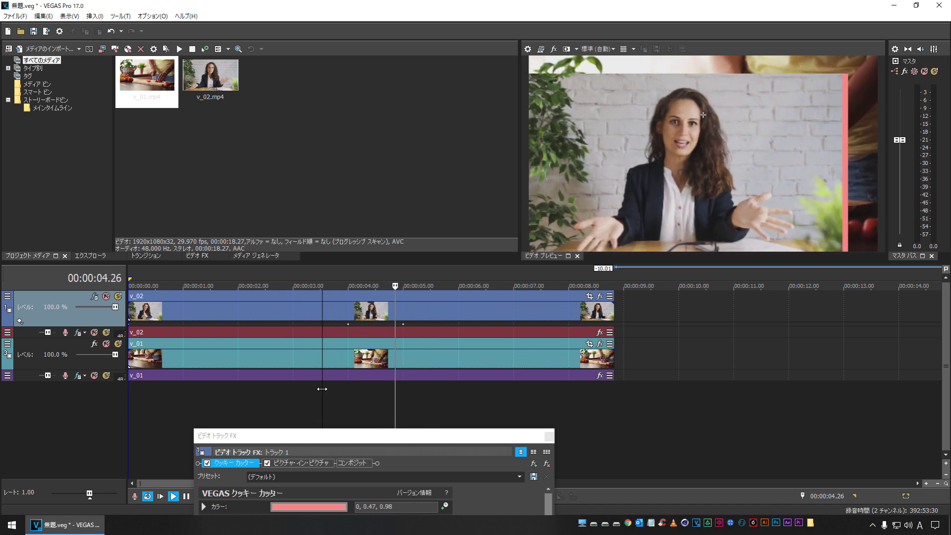
{"action": "key", "text": "space"}
{"action": "key", "text": "space"}
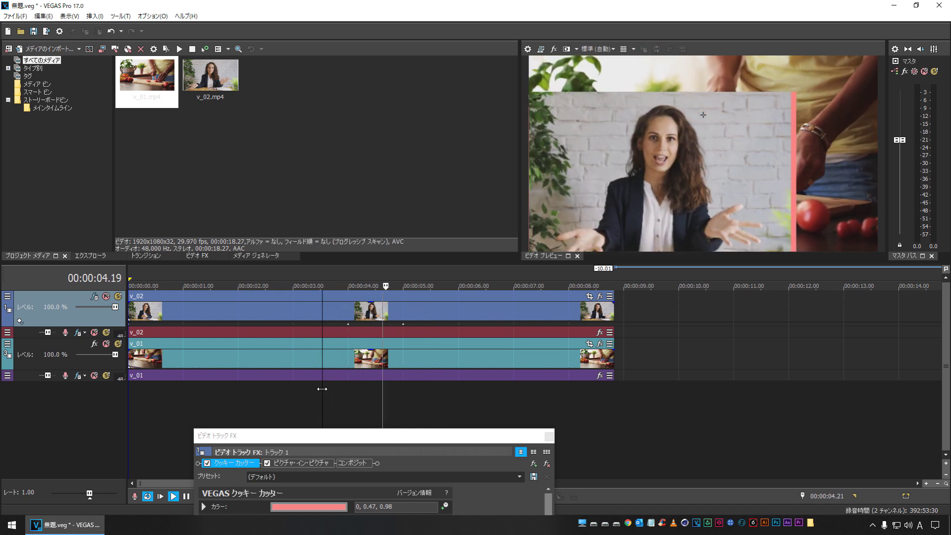
{"action": "key", "text": "space"}
Bring the effect window back into view, replay the expansion from 00:00:03.10, and place the playhead at 00:00:03.20.
{"action": "left_click_drag", "start_coordinate": [341, 437], "coordinate": [257, 9]}
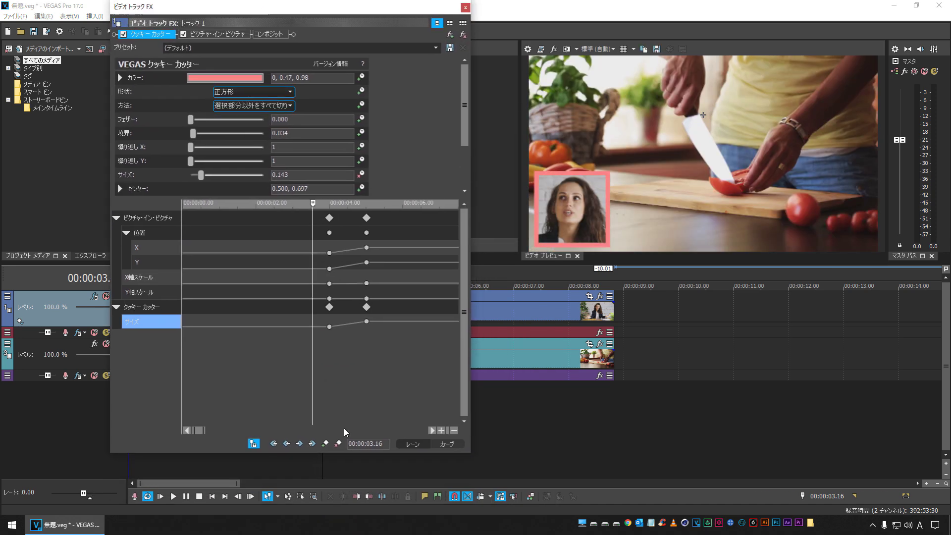
{"action": "left_click", "coordinate": [312, 465]}
{"action": "key", "text": "space"}
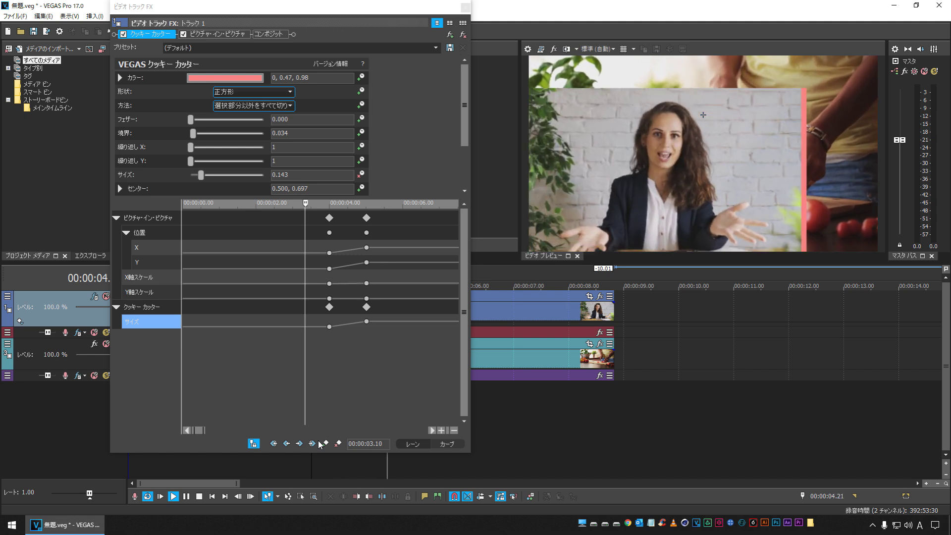
{"action": "left_click", "coordinate": [305, 201]}
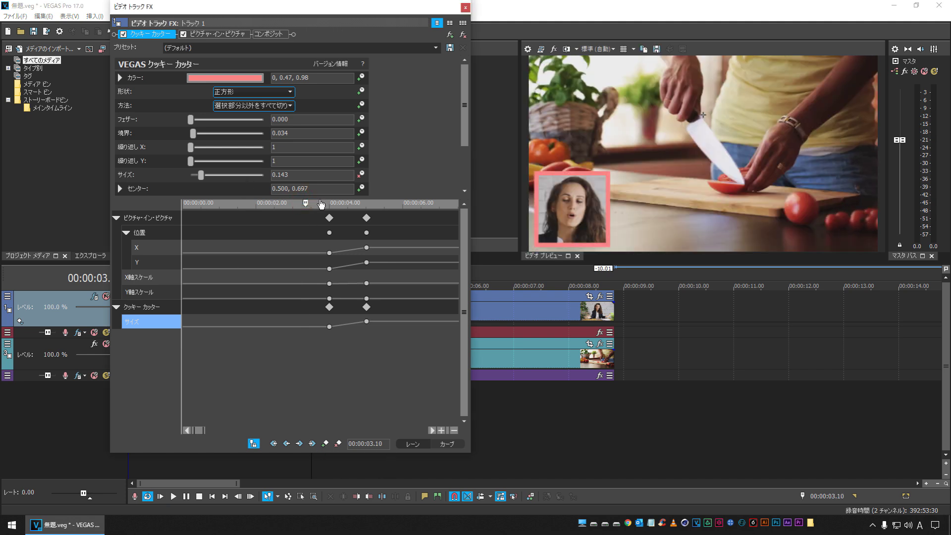
{"action": "mouse_move", "coordinate": [306, 205]}
{"action": "left_mouse_down"}
{"action": "mouse_move", "coordinate": [378, 203]}
{"action": "mouse_move", "coordinate": [318, 202]}
{"action": "left_mouse_up"}
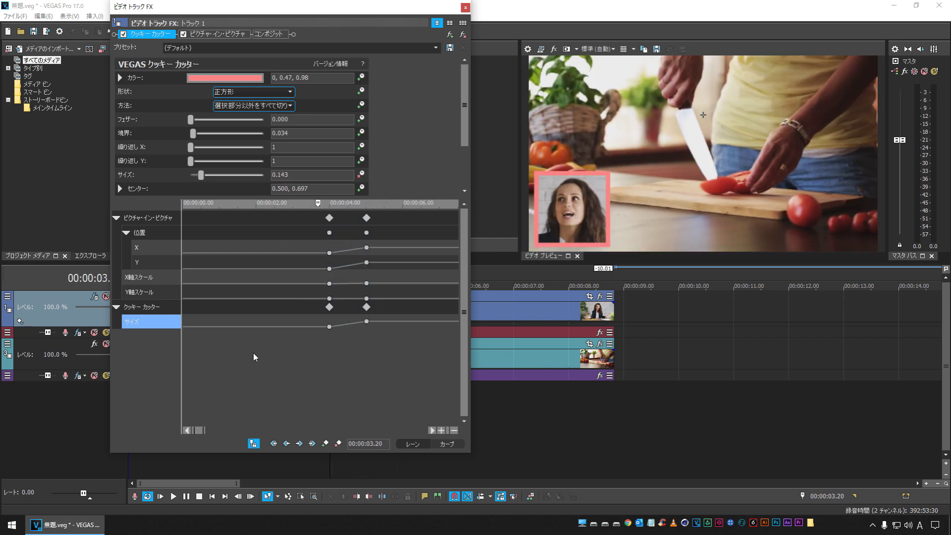
Set the position X keyframe at 00:00:05.00 to スムーズ フェード (smooth fade).
{"action": "left_click", "coordinate": [141, 233]}
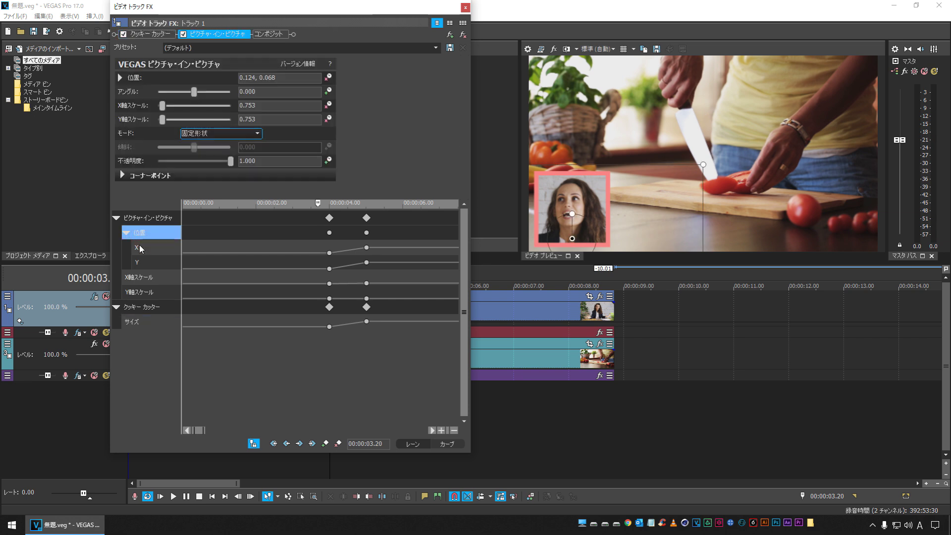
{"action": "left_click", "coordinate": [139, 248]}
{"action": "left_click_drag", "start_coordinate": [299, 248], "coordinate": [348, 256]}
{"action": "key", "text": "space"}
{"action": "left_click", "coordinate": [381, 355]}
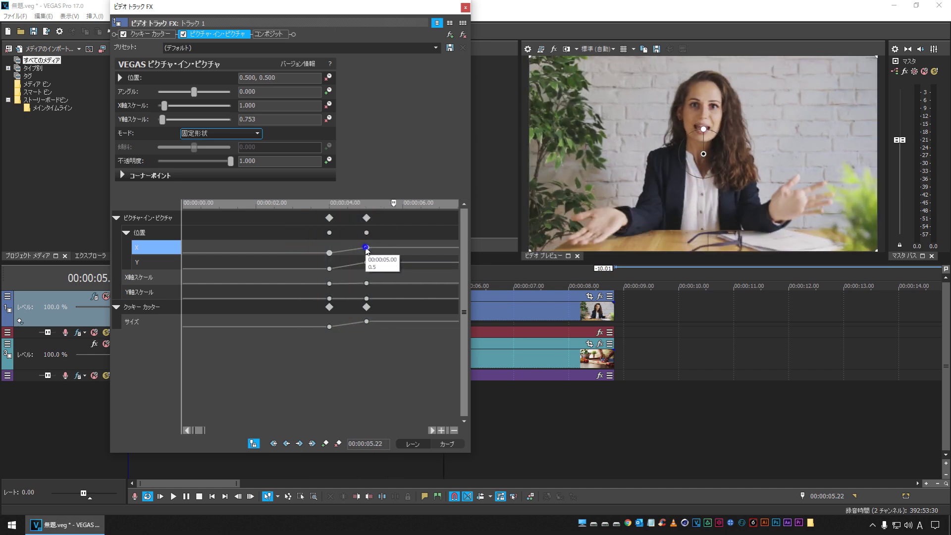
{"action": "left_click", "coordinate": [366, 247]}
{"action": "right_click", "coordinate": [366, 248]}
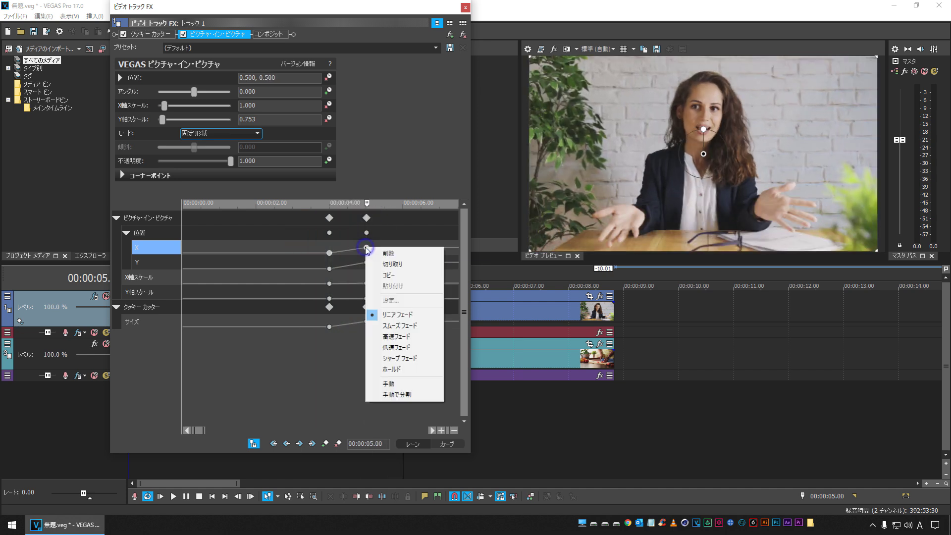
{"action": "left_click", "coordinate": [399, 328]}
Check the fade type of the position Y keyframe at 00:00:05.00.
{"action": "left_click_drag", "start_coordinate": [319, 269], "coordinate": [377, 272]}
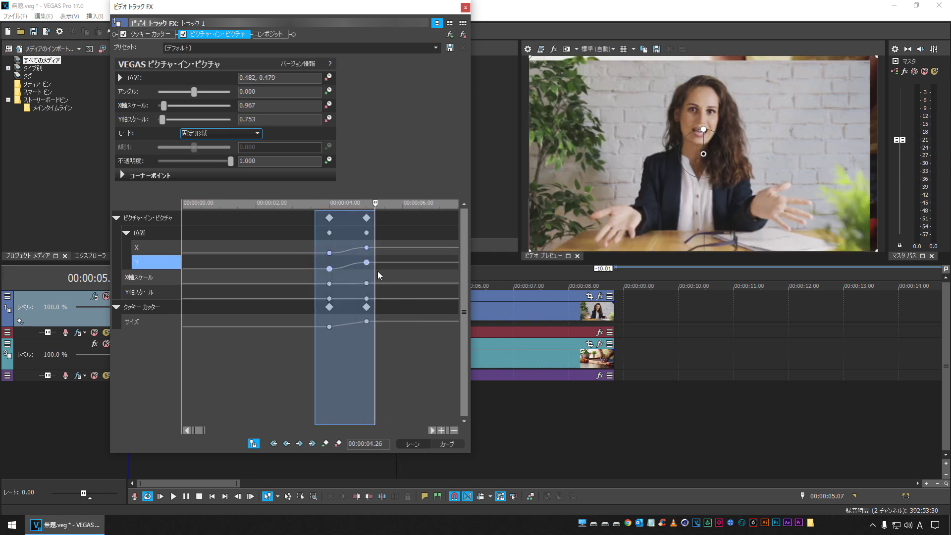
{"action": "left_click", "coordinate": [376, 271]}
{"action": "left_click", "coordinate": [366, 263]}
{"action": "right_click", "coordinate": [367, 263]}
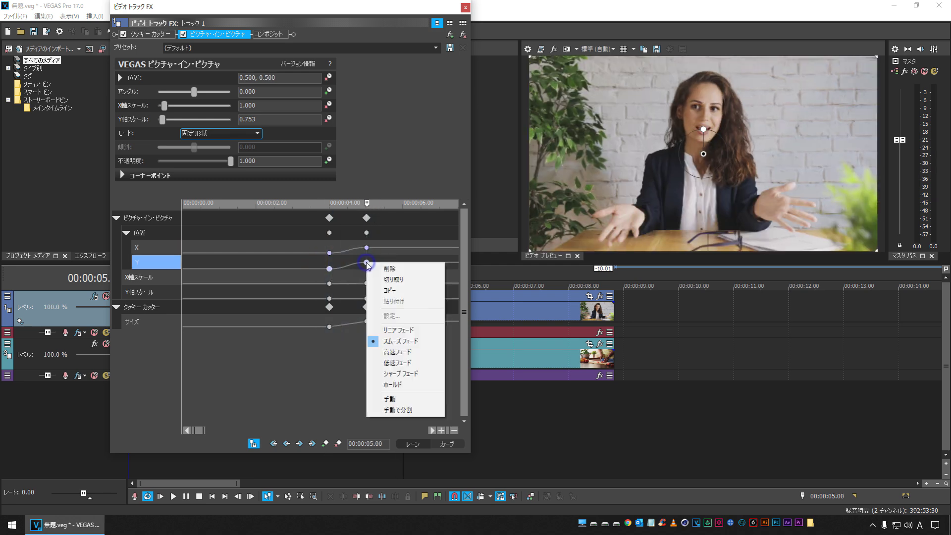
Set both X軸スケール (X scale) keyframes, at 00:00:04.00 and 00:00:05.00, to スムーズ フェード (smooth fade).
{"action": "left_click", "coordinate": [149, 280]}
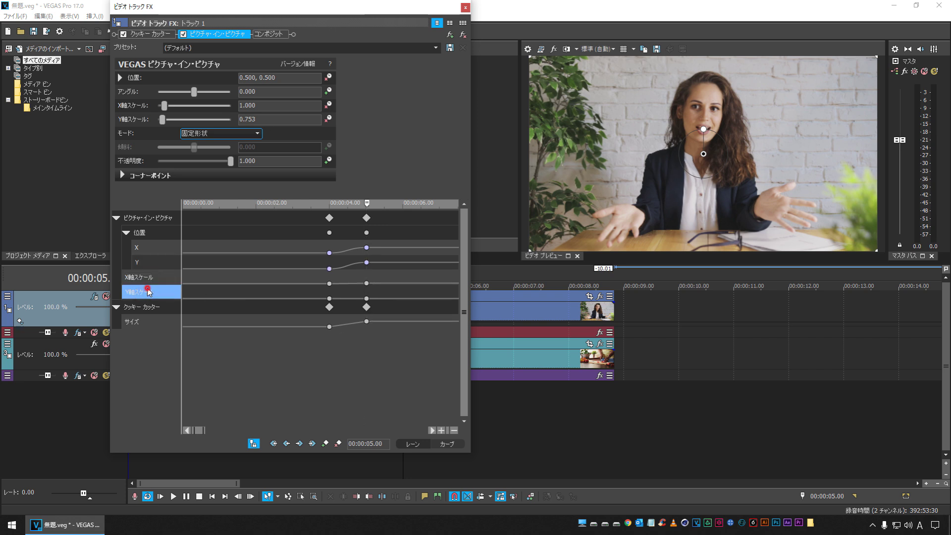
{"action": "left_click", "coordinate": [311, 275]}
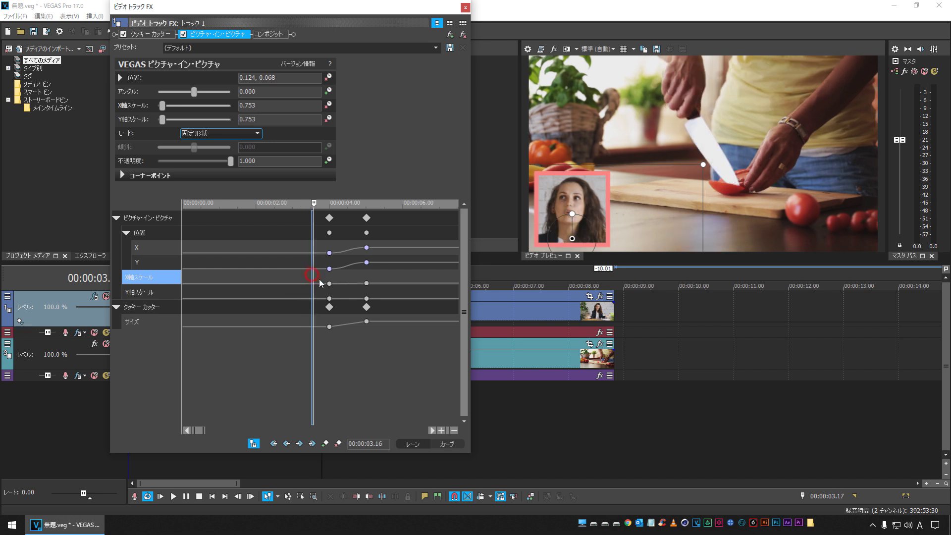
{"action": "left_click_drag", "start_coordinate": [316, 281], "coordinate": [372, 281]}
{"action": "left_click", "coordinate": [379, 283]}
{"action": "right_click", "coordinate": [366, 283]}
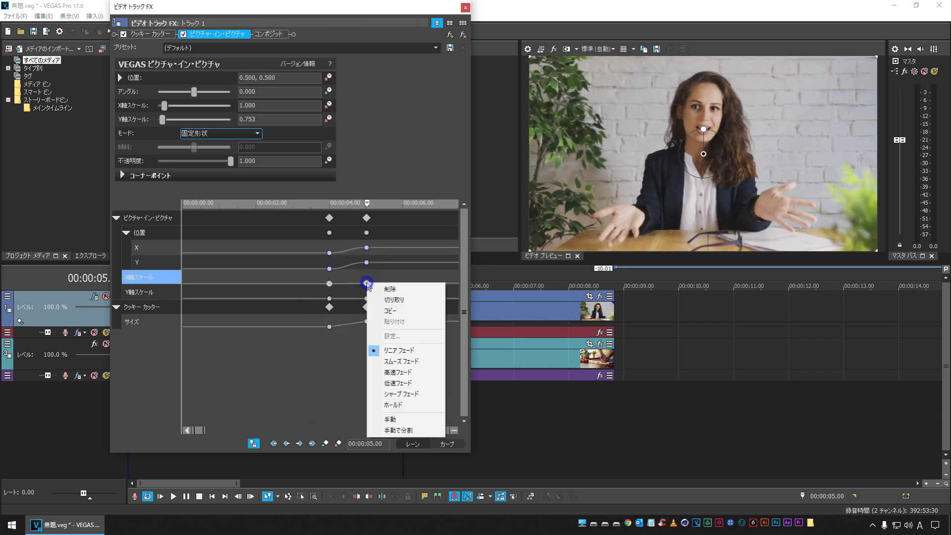
{"action": "left_click", "coordinate": [417, 361]}
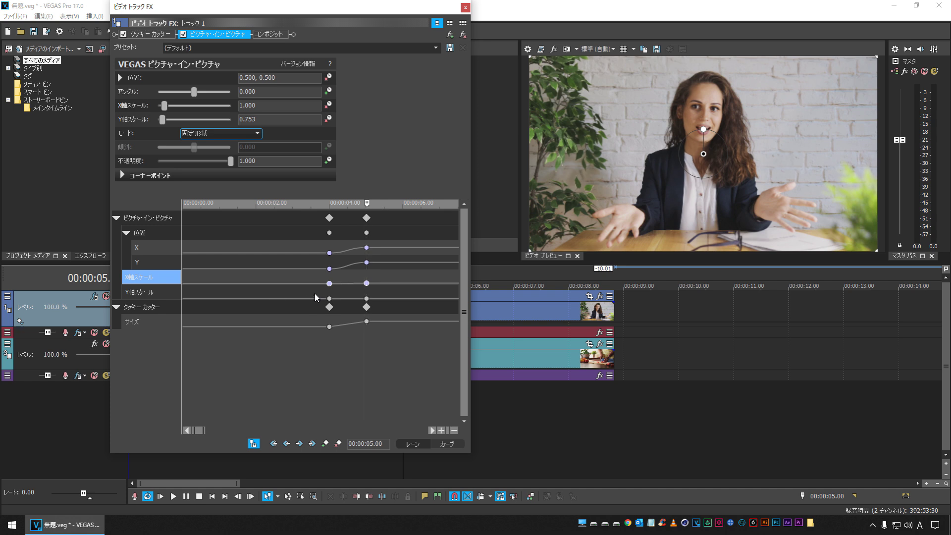
Change the fade type of both Y軸スケール (Y scale) keyframes to スムーズ フェード (smooth fade).
{"action": "left_click_drag", "start_coordinate": [314, 295], "coordinate": [371, 299]}
{"action": "left_click", "coordinate": [366, 298]}
{"action": "right_click", "coordinate": [367, 299]}
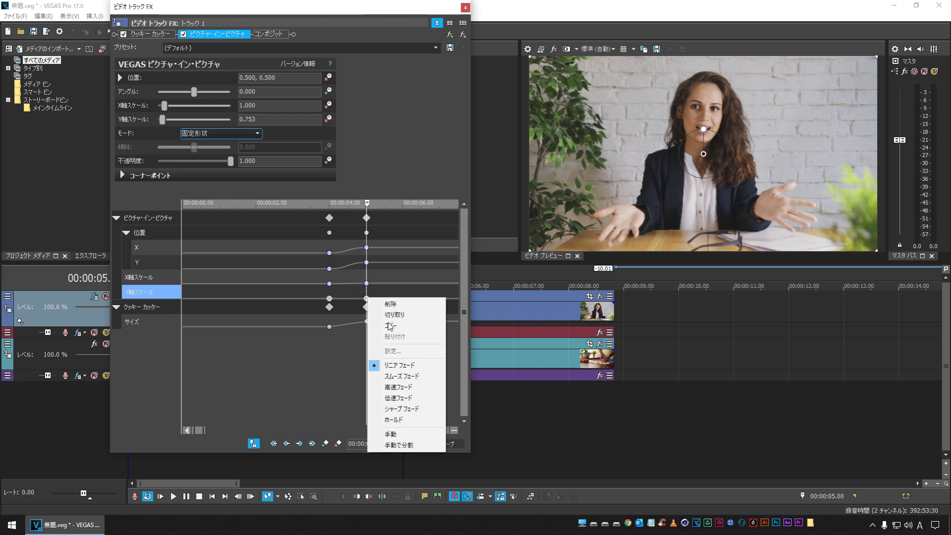
{"action": "left_click", "coordinate": [415, 377]}
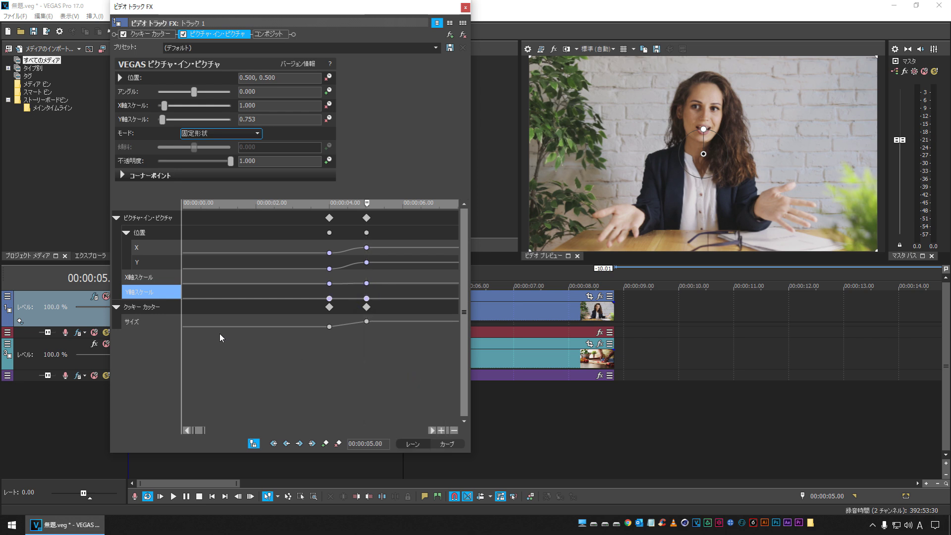
Apply スムーズ フェード (smooth fade) to both サイズ (size) keyframes of the Cookie Cutter effect.
{"action": "left_click", "coordinate": [142, 322]}
{"action": "left_click_drag", "start_coordinate": [312, 340], "coordinate": [355, 330]}
{"action": "left_click", "coordinate": [366, 321]}
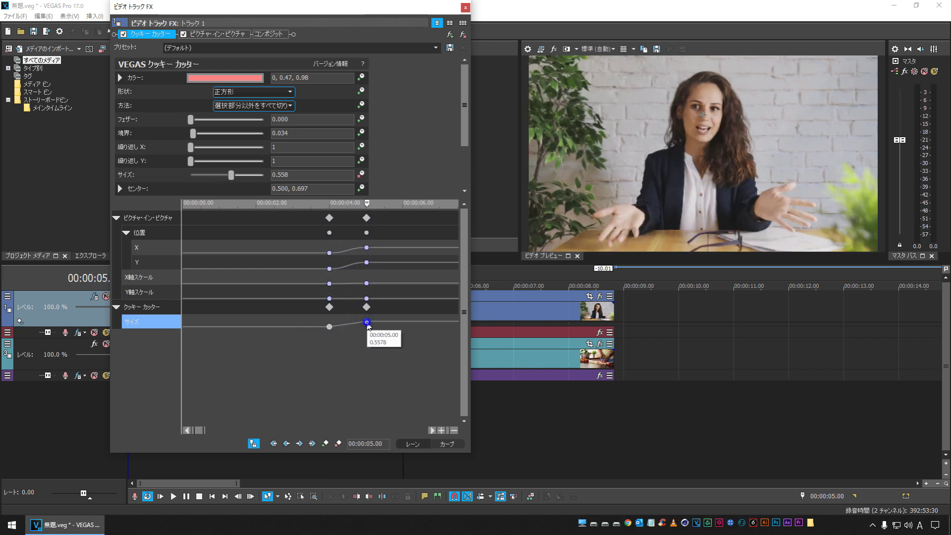
{"action": "right_click", "coordinate": [366, 322]}
{"action": "left_click", "coordinate": [402, 402]}
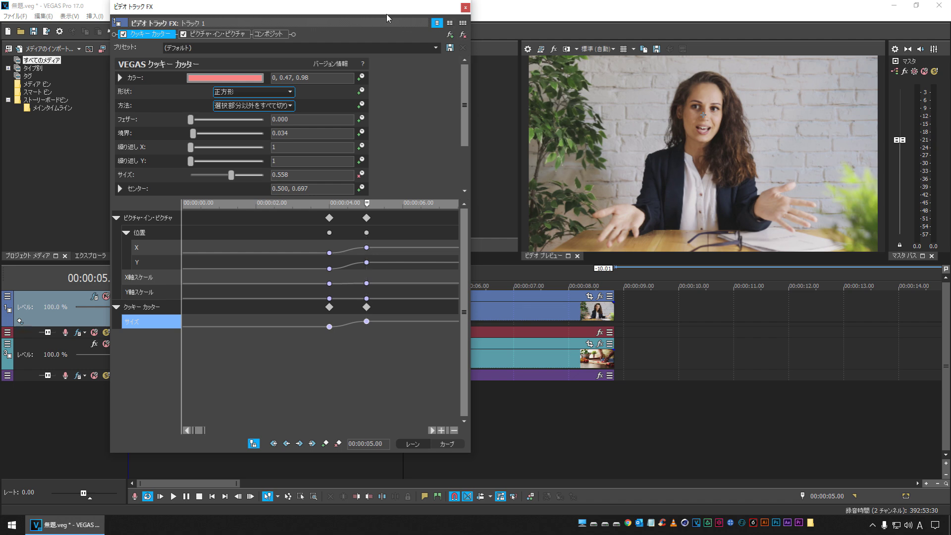
Uncover the timeline, play back the smoothed expansion from 00:00:03.23, and close the track effects window.
{"action": "left_click_drag", "start_coordinate": [381, 12], "coordinate": [622, 422]}
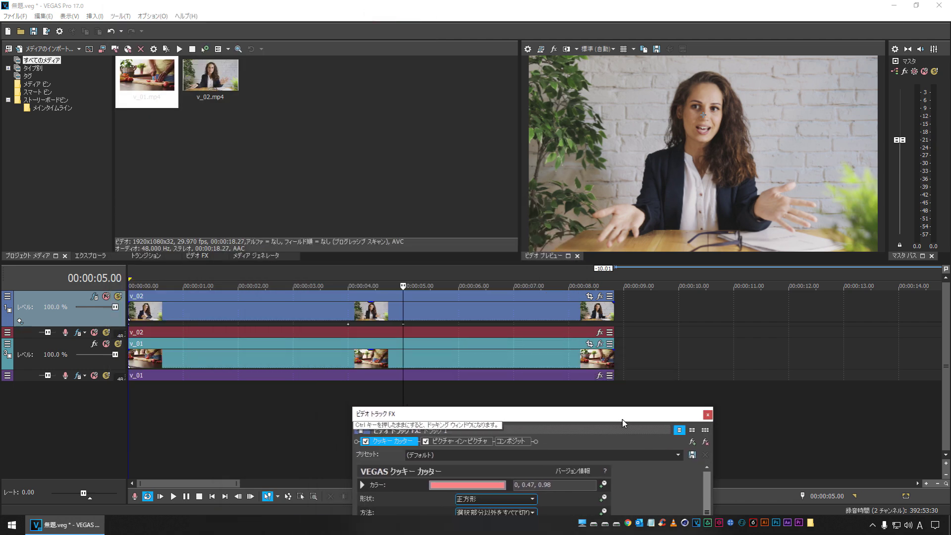
{"action": "left_click", "coordinate": [335, 393]}
{"action": "key", "text": "space"}
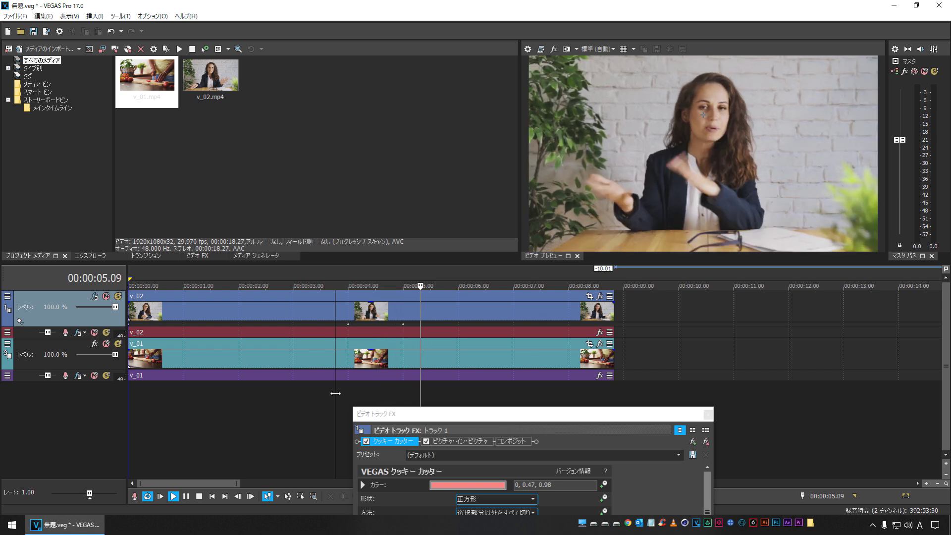
{"action": "key", "text": "space"}
{"action": "left_click", "coordinate": [708, 414]}
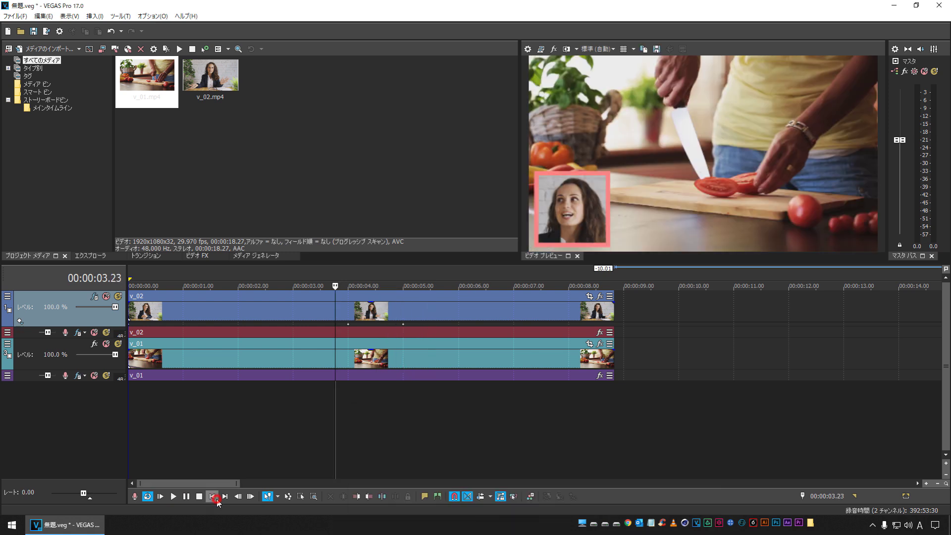
Mark the full length of the v_02 event as the time selection and play the composition from the start.
{"action": "left_click", "coordinate": [254, 316]}
{"action": "double_click", "coordinate": [248, 310]}
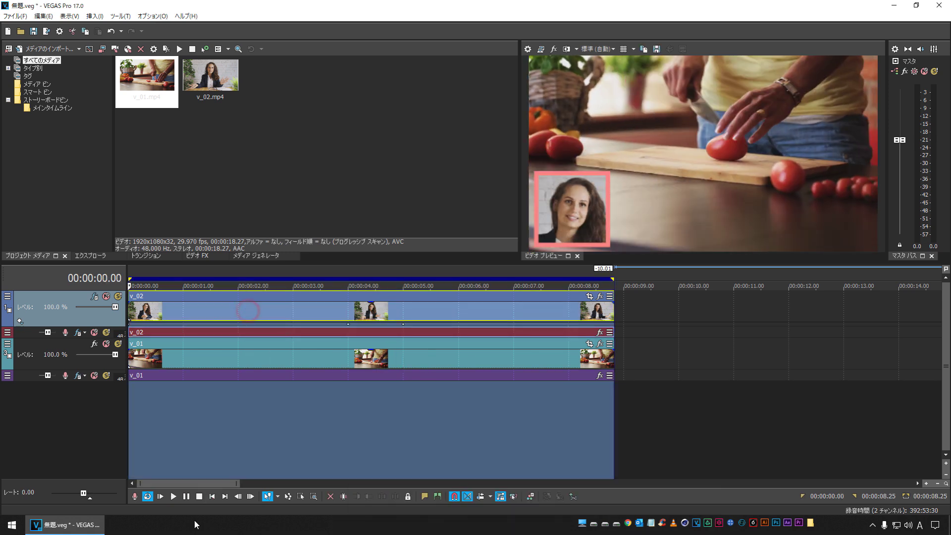
{"action": "left_click", "coordinate": [265, 429]}
{"action": "key", "text": "space"}
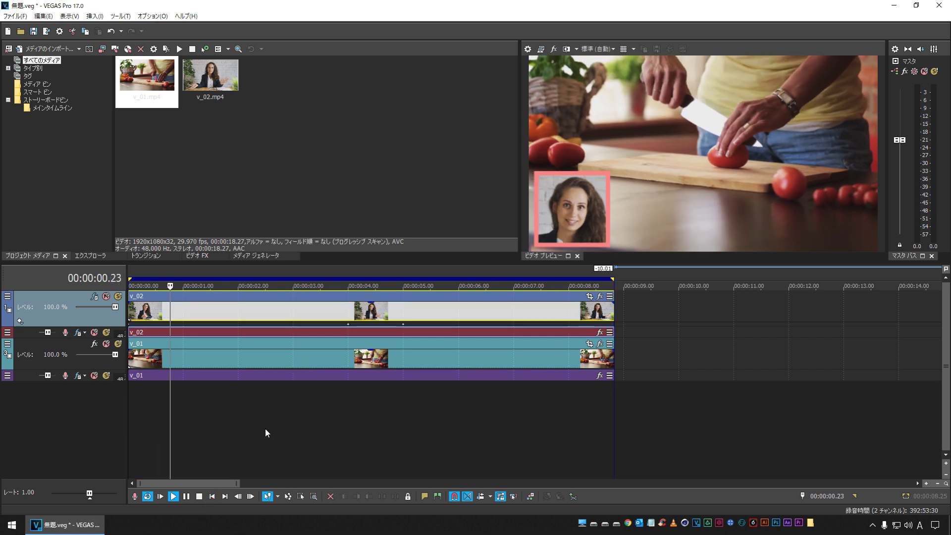